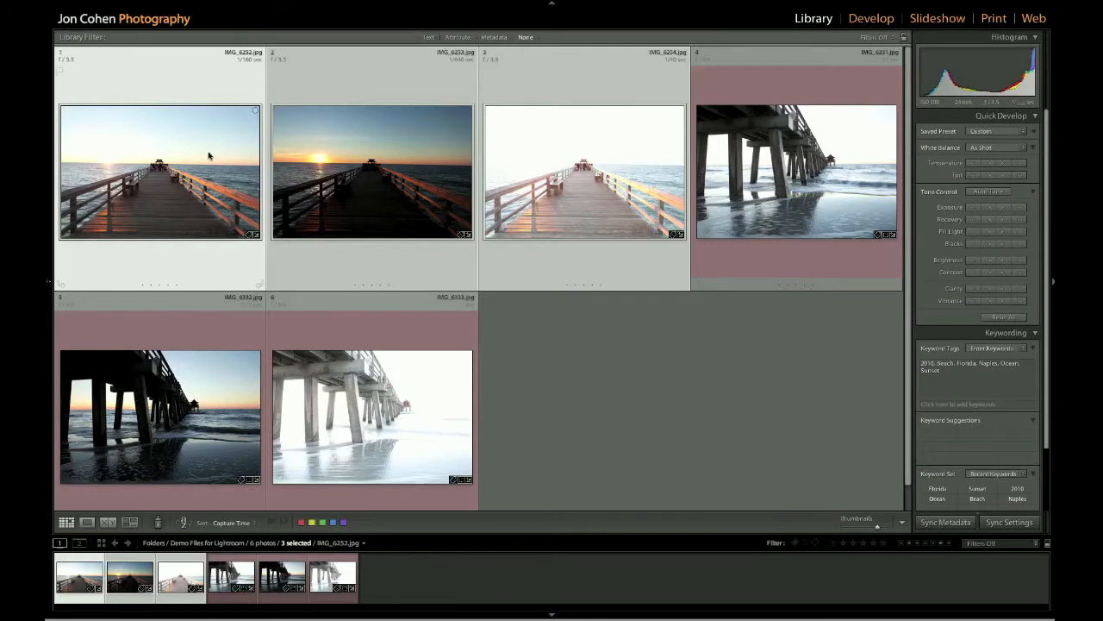
Compare the three sunset brackets, select photos 1–3, and open IMG_6252 in Develop
click(460, 274)
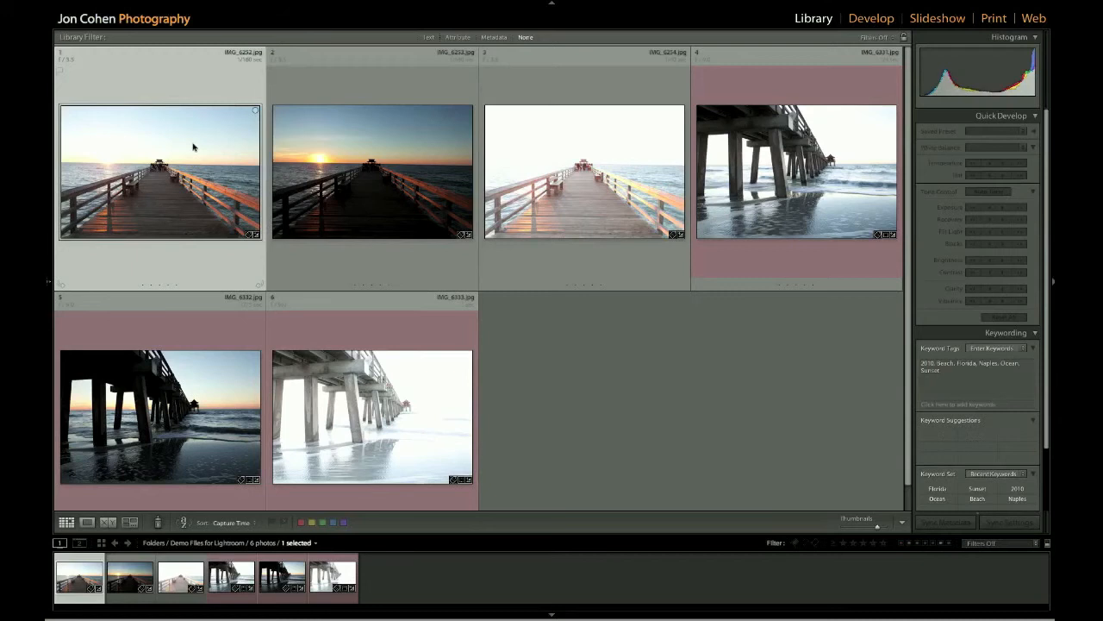
key(Right)
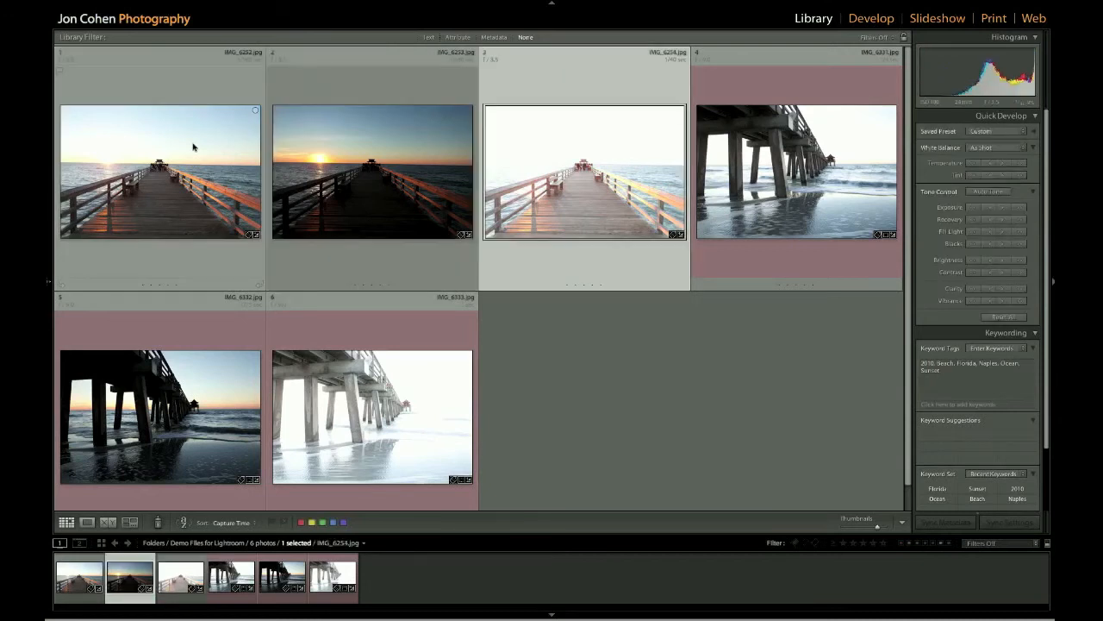
key(Left)
key(Left)
key(Right)
key(Right)
key(Left)
key(Left)
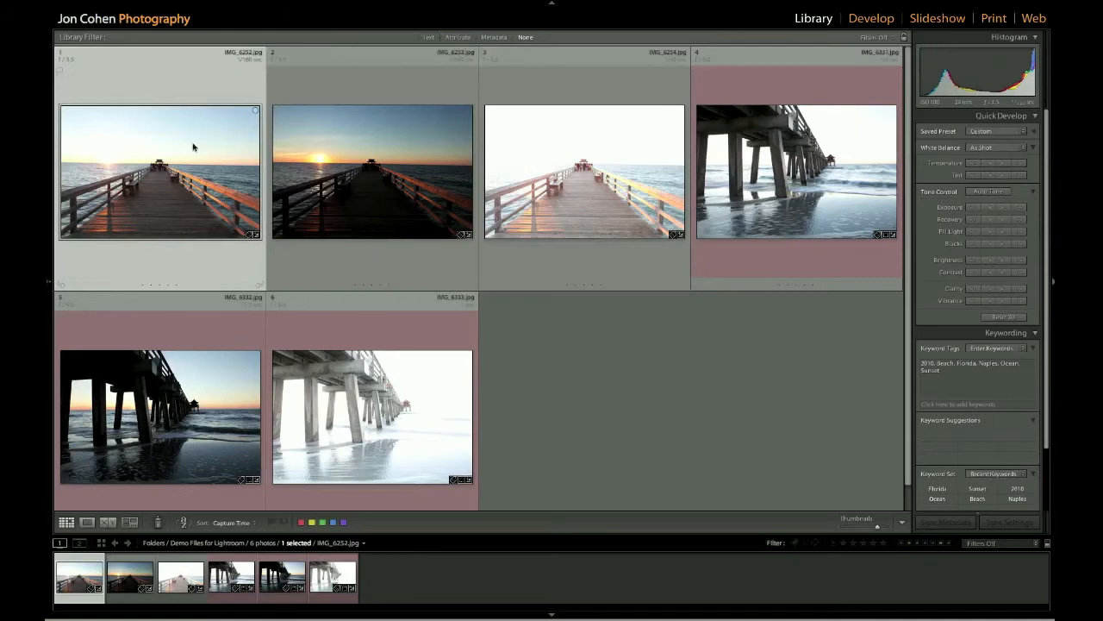
key(shift+Right)
key(shift+Right)
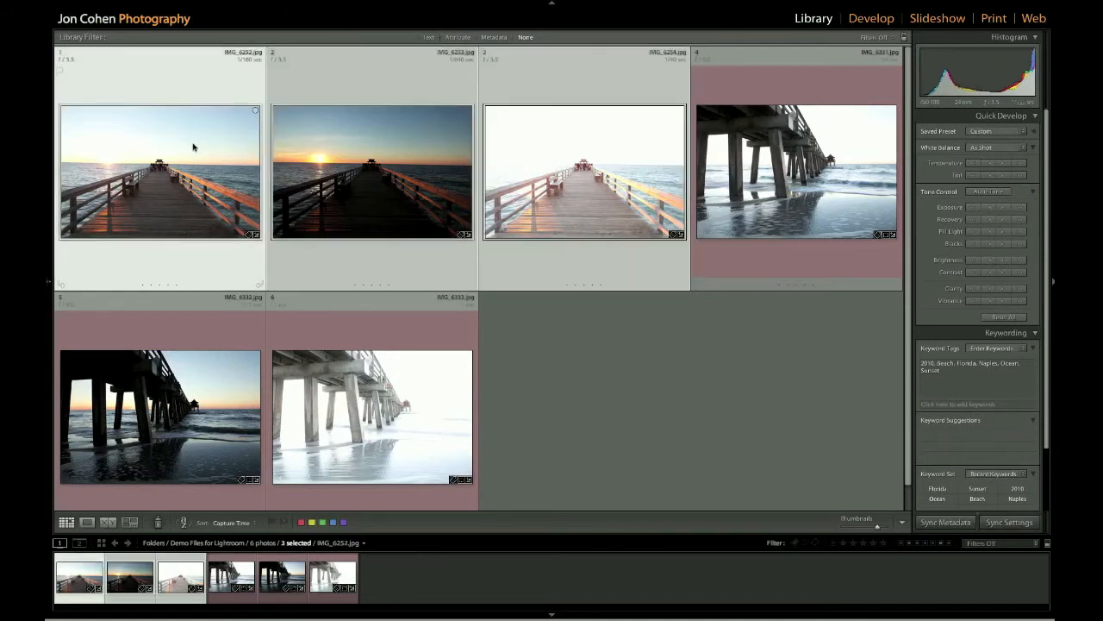
click(862, 18)
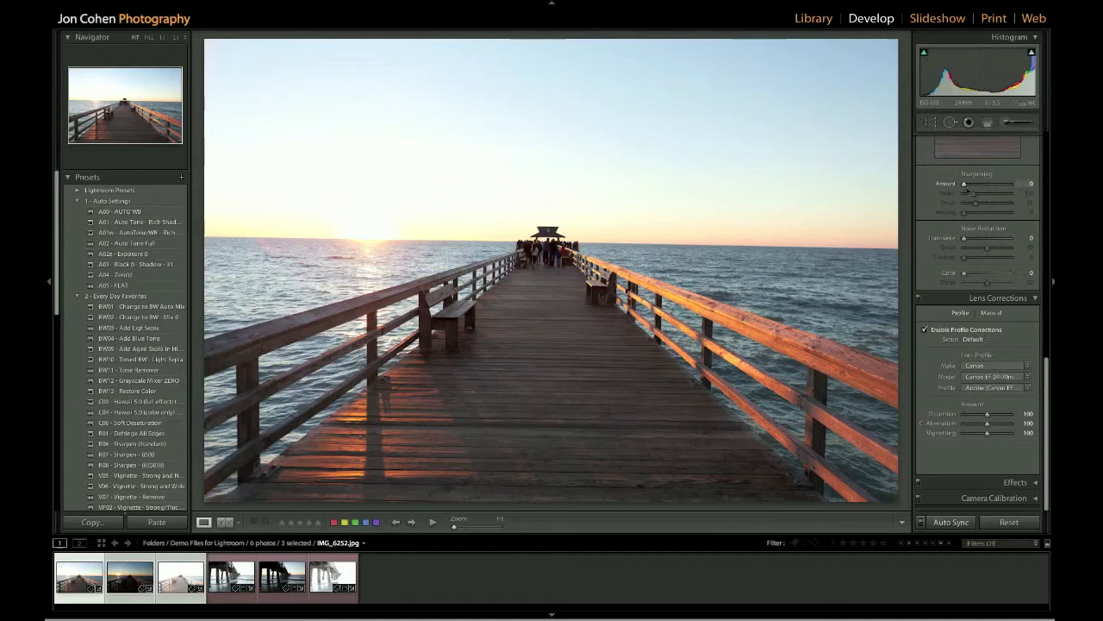
In the Library grid, clear the selection and select sunset exposures 1 through 3 together
click(810, 18)
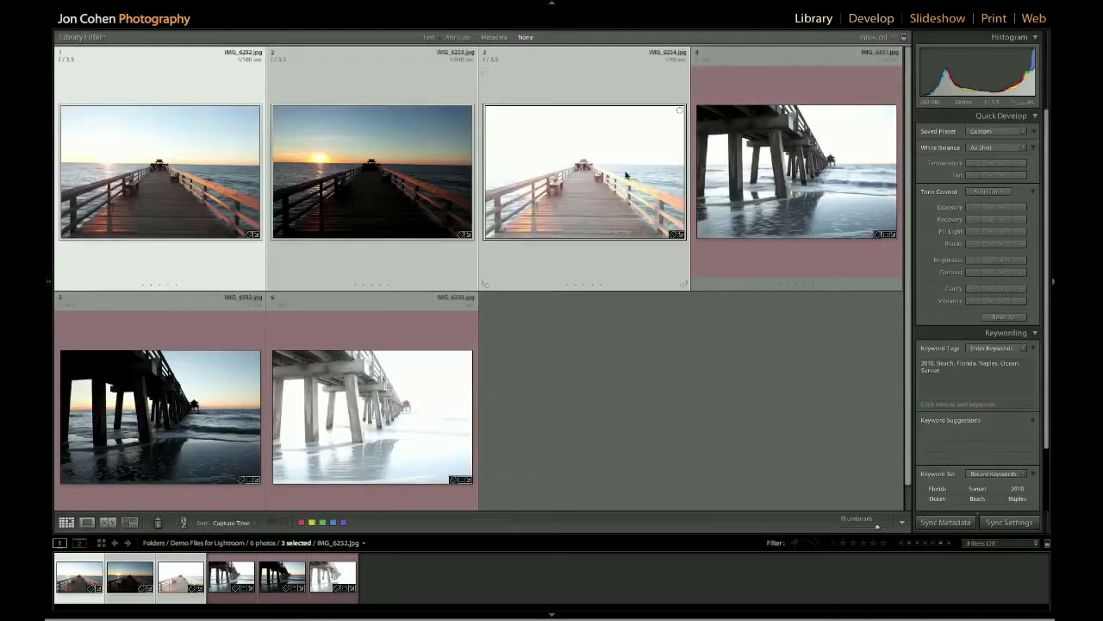
click(670, 356)
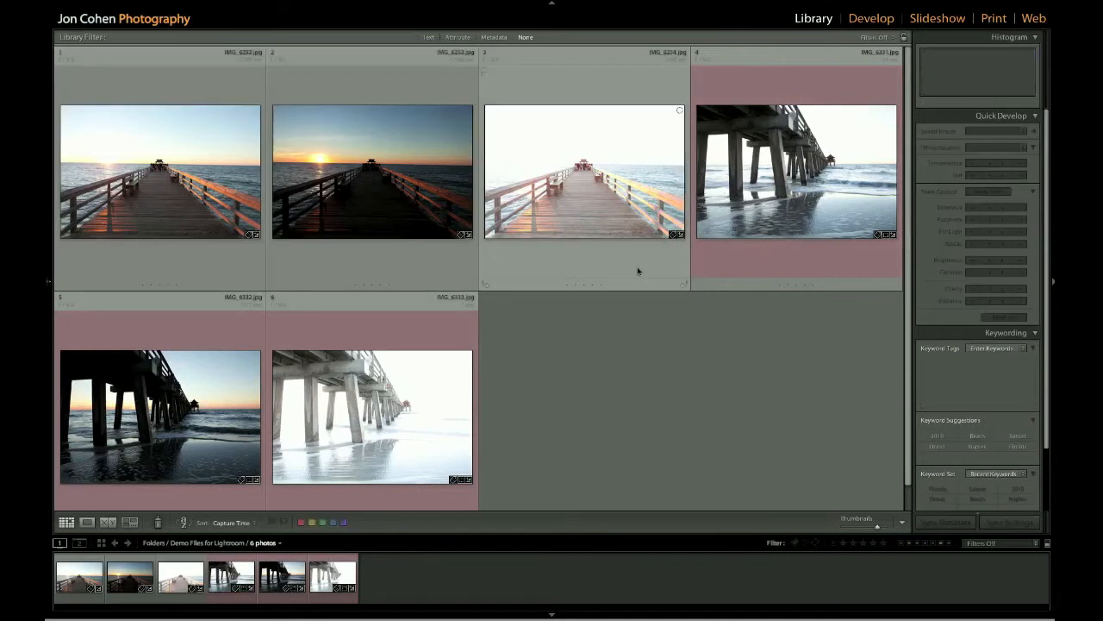
click(224, 161)
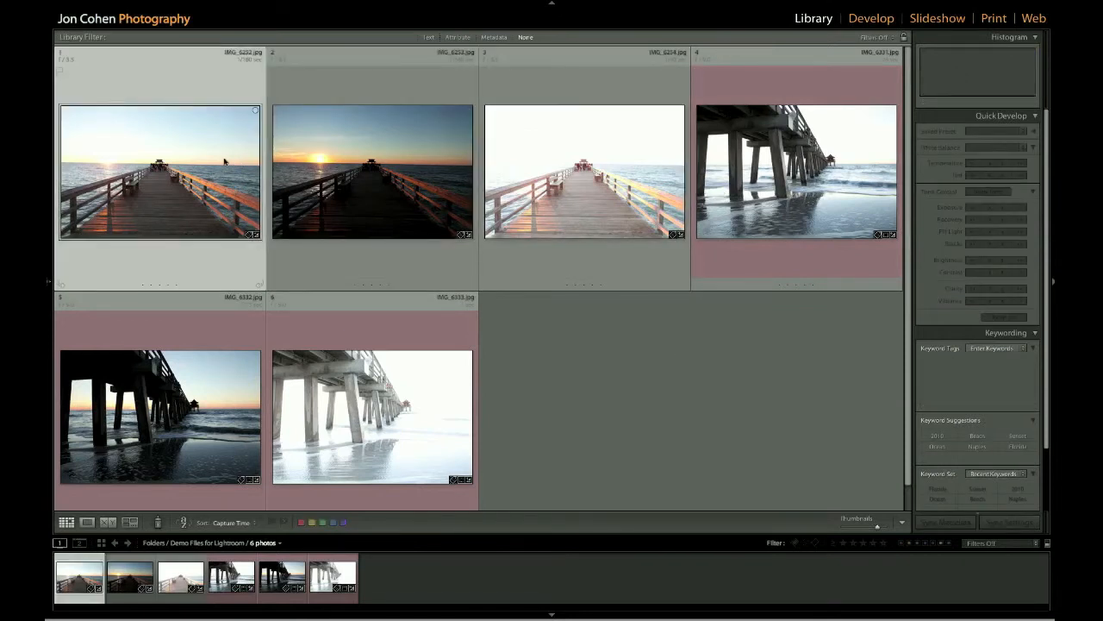
shift+click(534, 155)
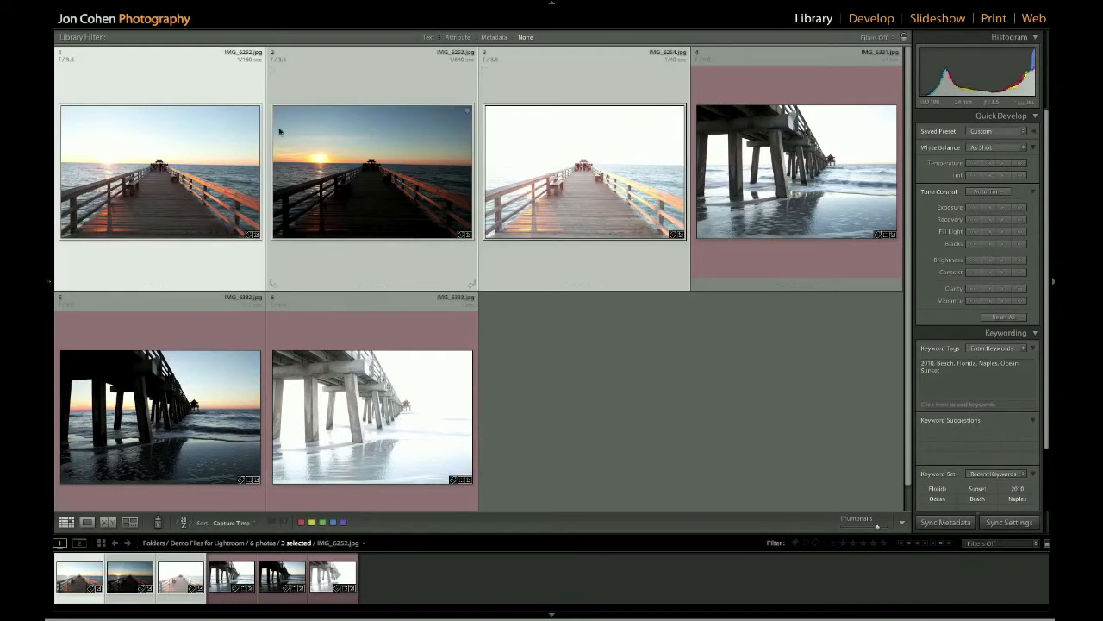
Export the three selected exposures to HDR Efex Pro and let the merge open
right_click(374, 76)
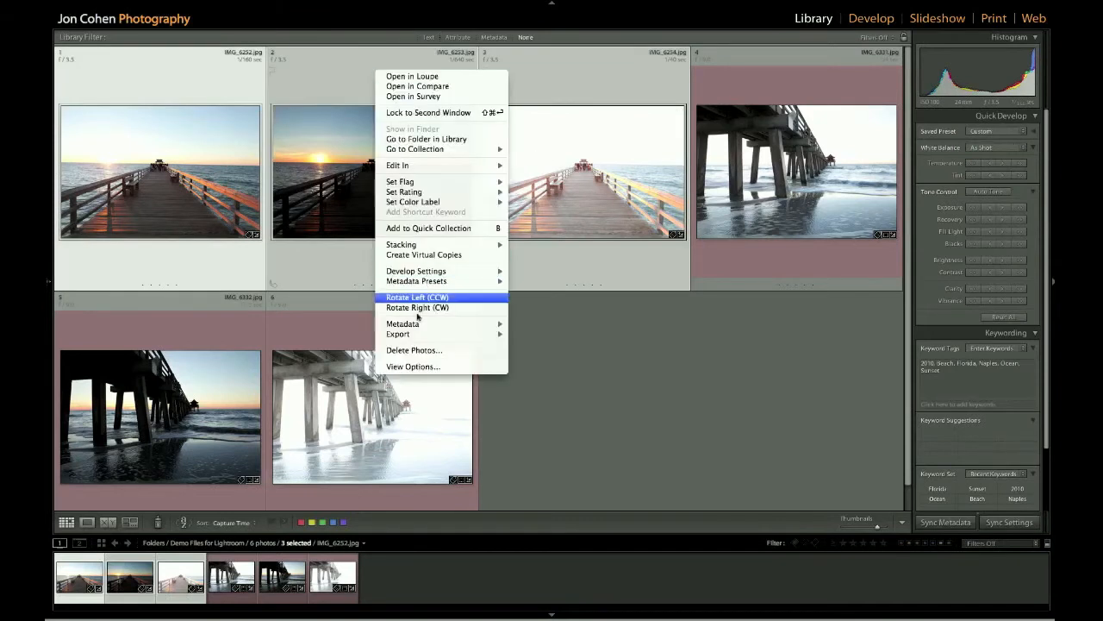
mouse_move(465, 335)
click(556, 427)
scroll(684, 185, down, 1)
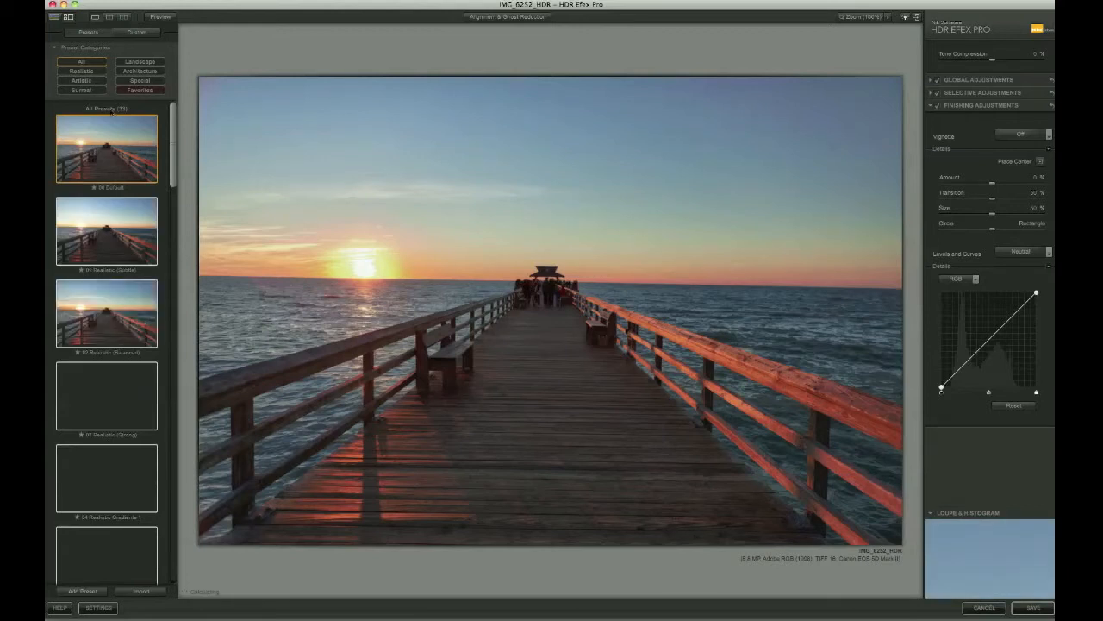
Try the 03 Realistic (Strong), 11 Monochrome Contrasty and Artistic_Exteriors_01 presets
drag(169, 144, 174, 170)
click(100, 230)
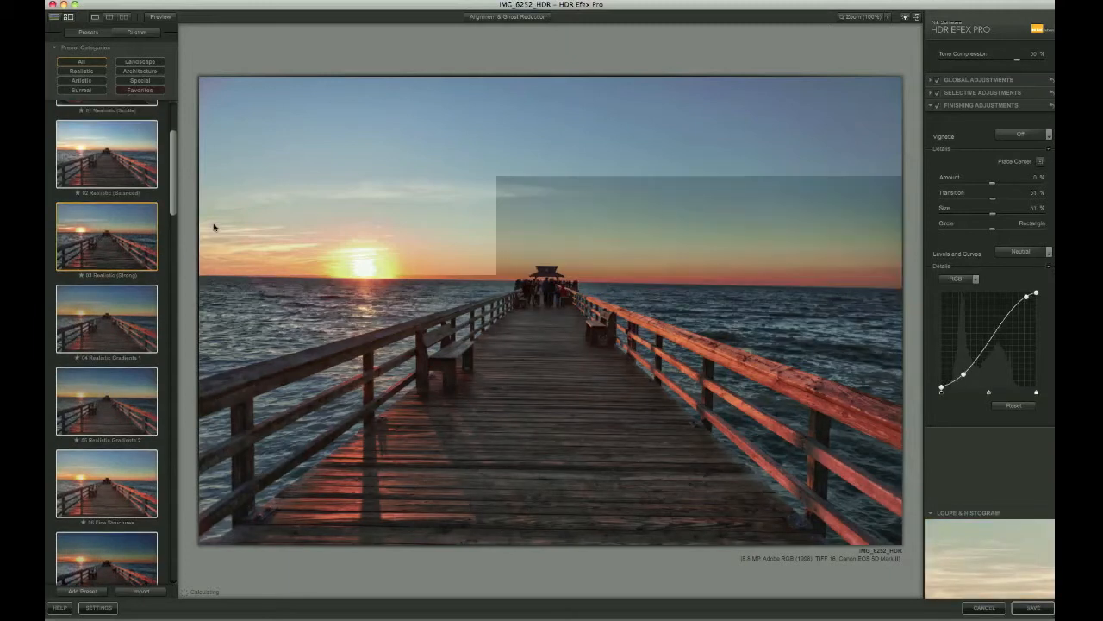
drag(173, 181, 175, 294)
click(116, 287)
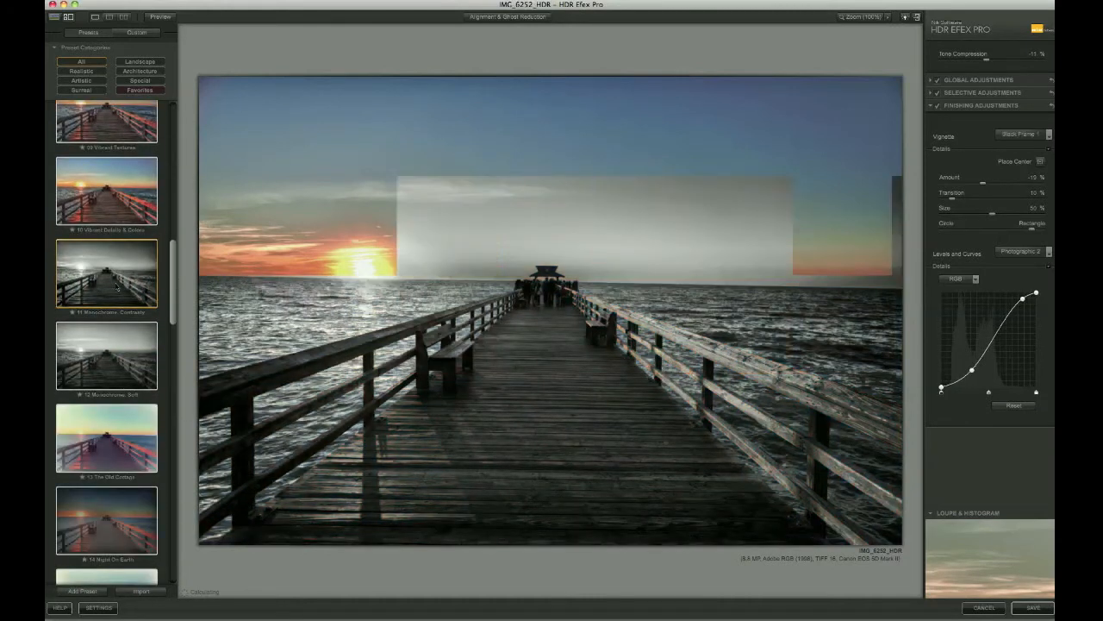
click(135, 34)
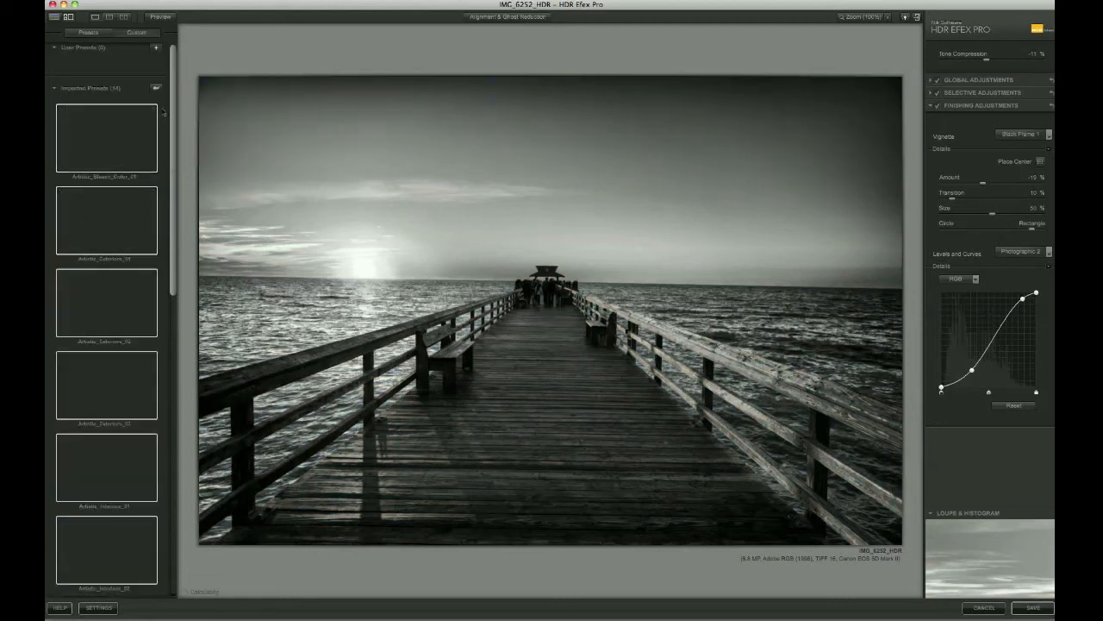
drag(171, 118, 172, 143)
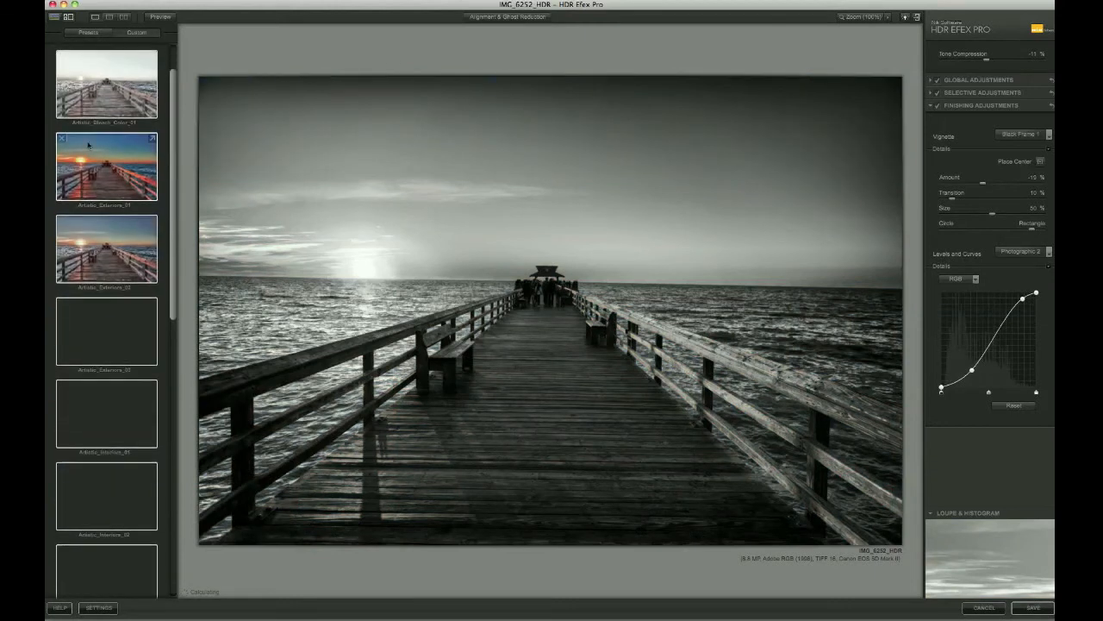
click(108, 155)
Apply the built-in 02 Realistic (Balanced) preset
click(77, 32)
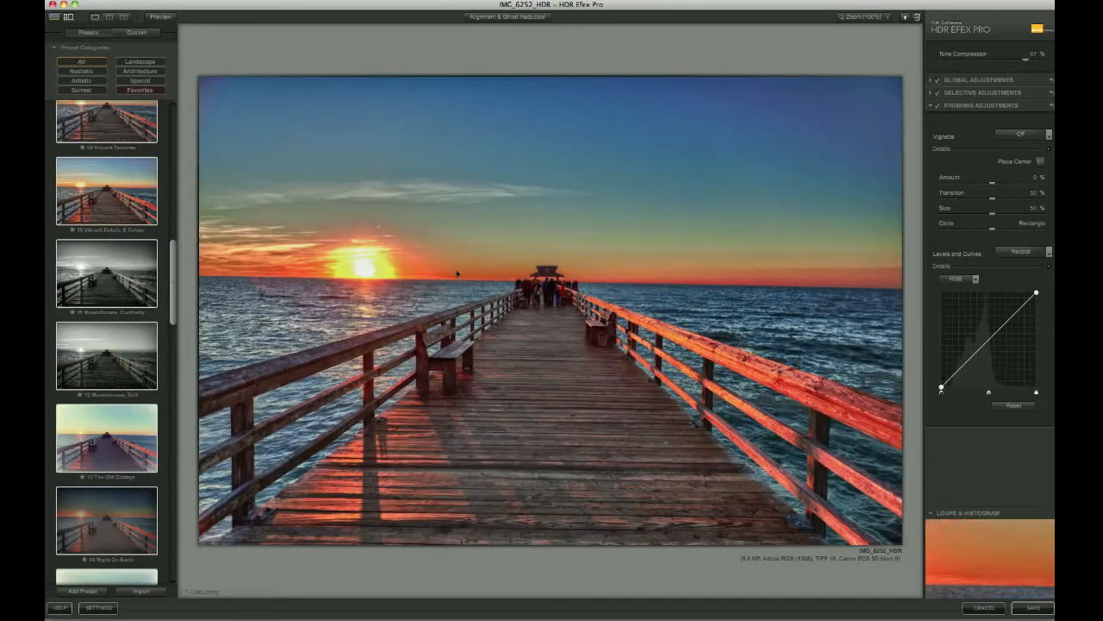
drag(174, 257, 171, 133)
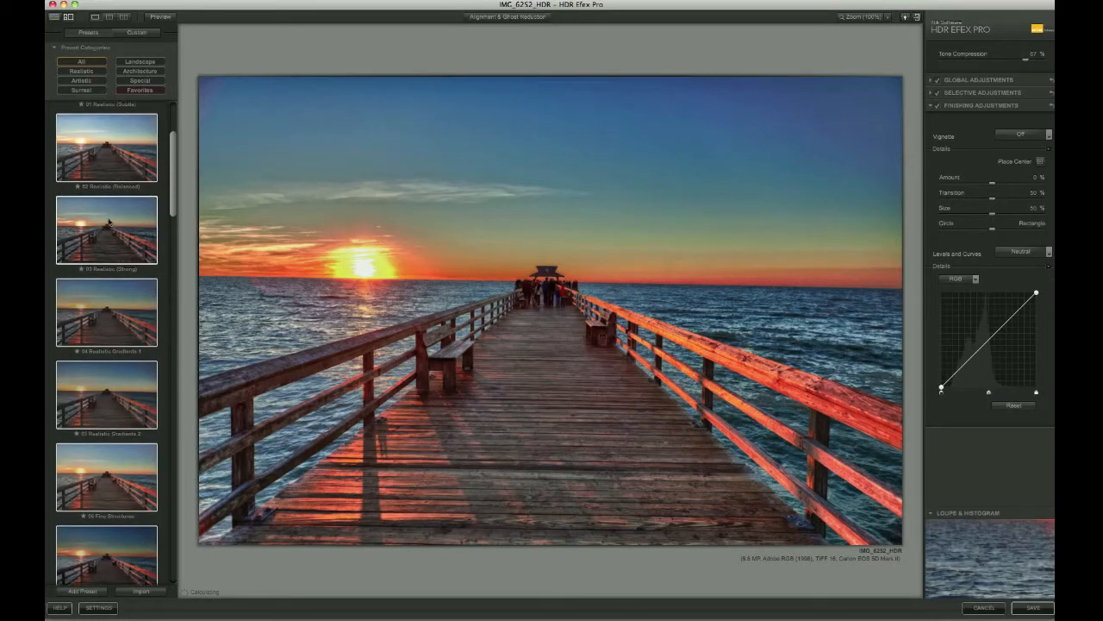
click(100, 149)
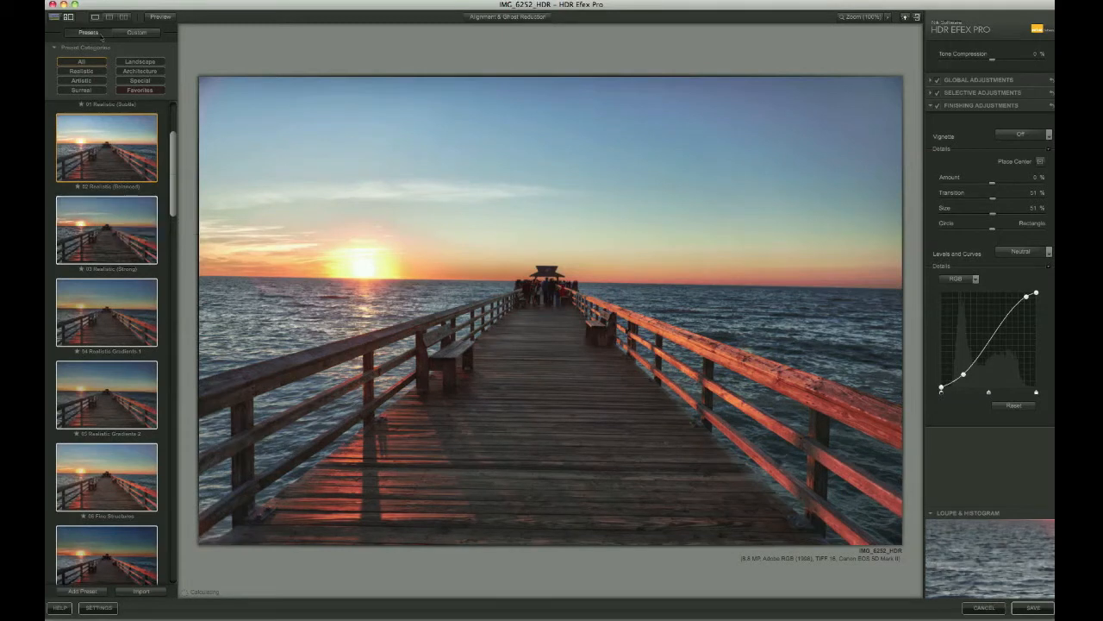
Hide the preset list and magnify the preview to 200% on the pier's end
click(53, 17)
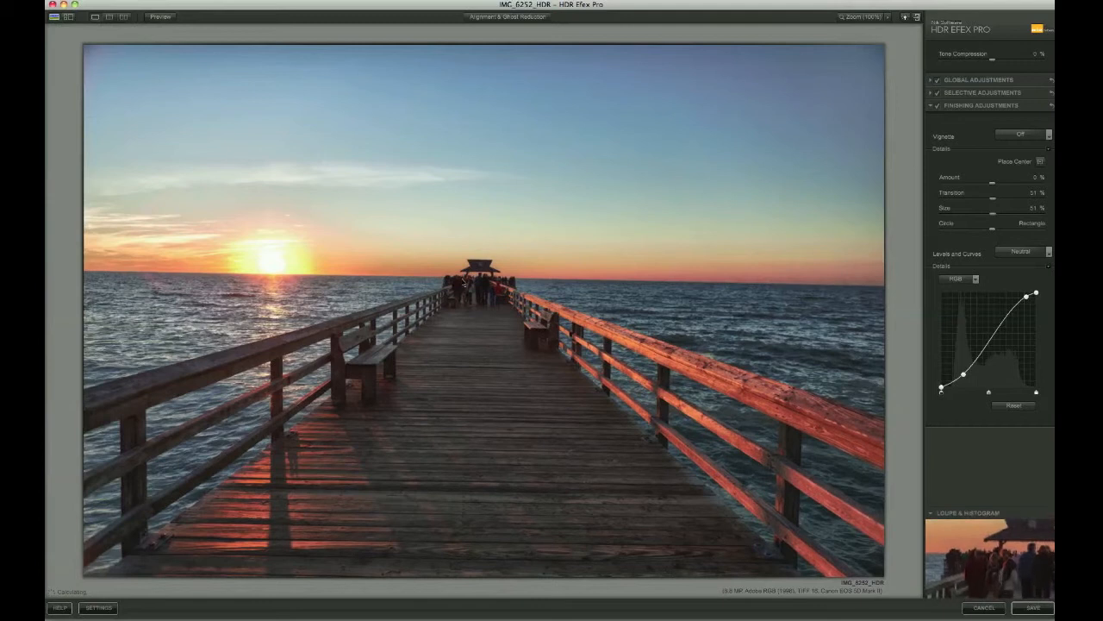
click(869, 18)
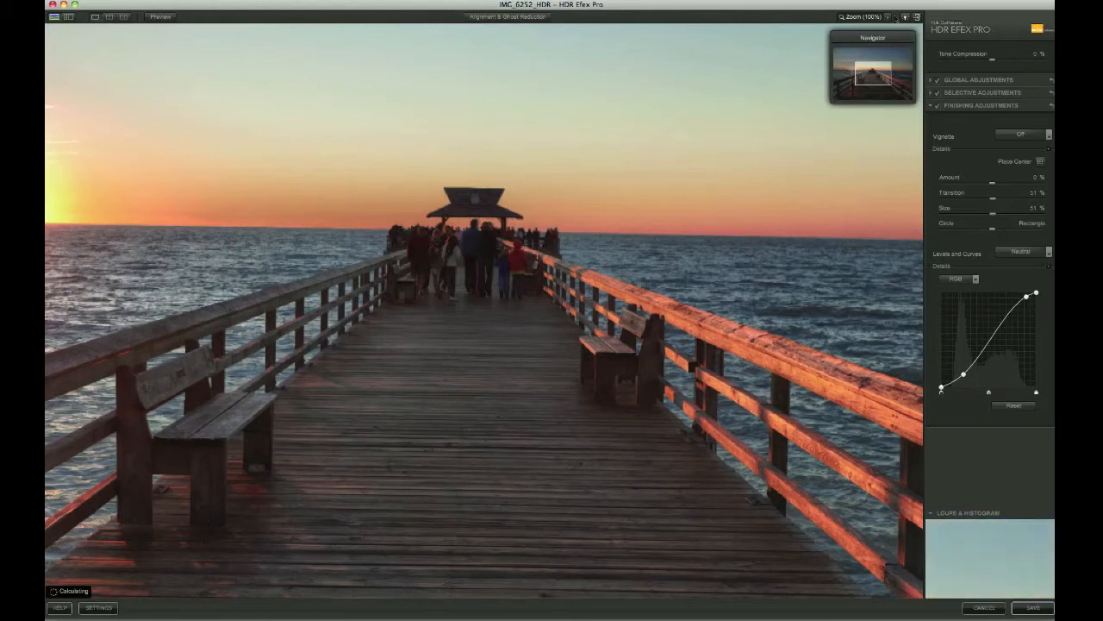
click(887, 18)
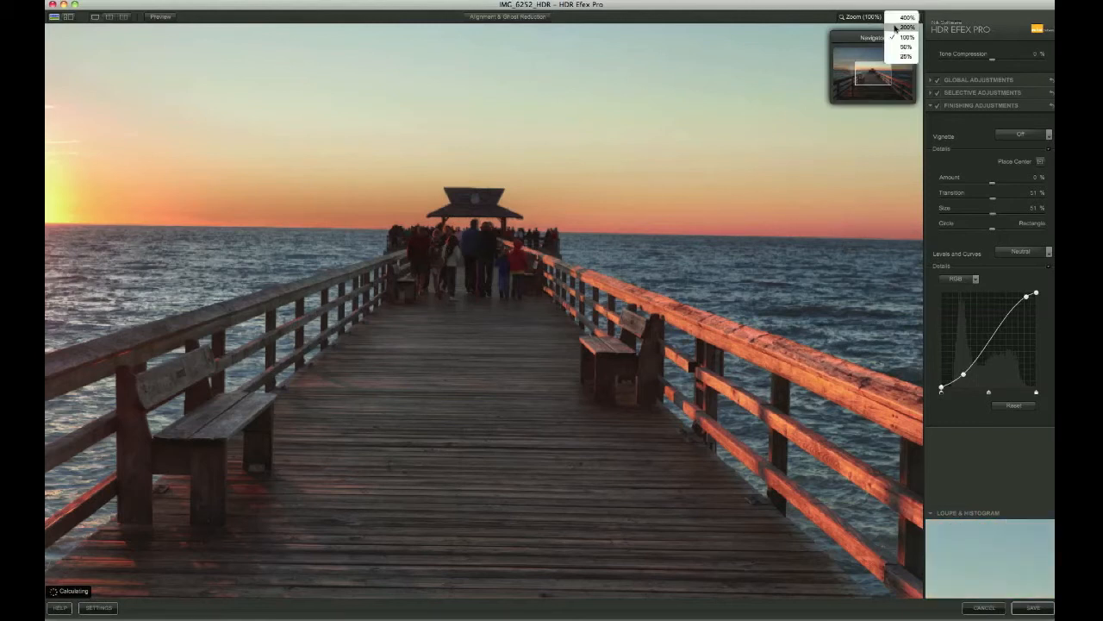
click(907, 27)
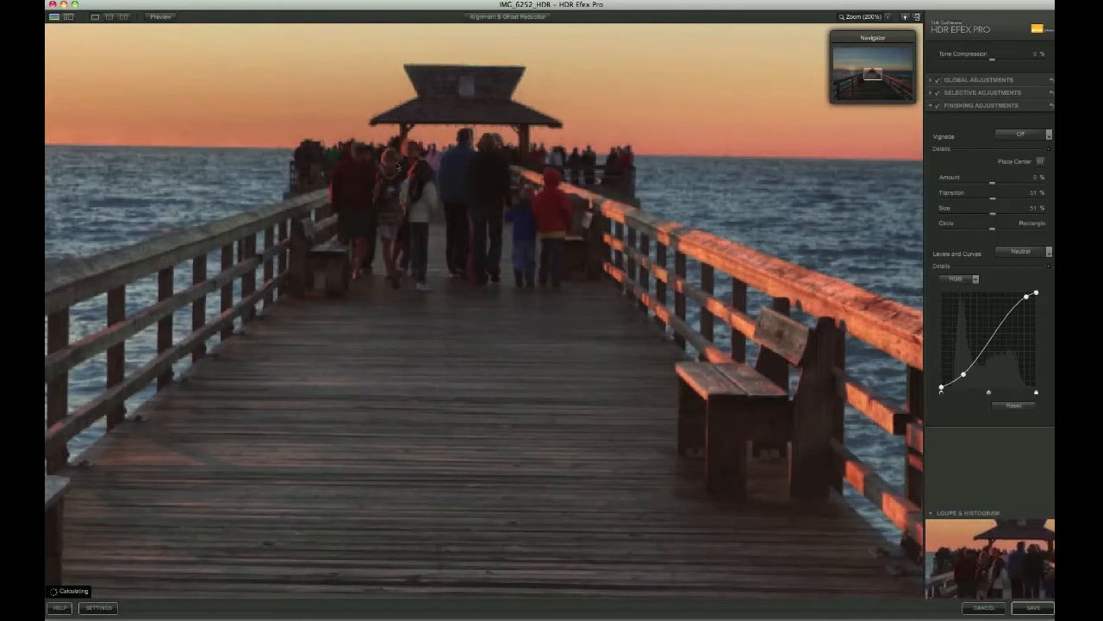
Enable Adaptive ghost reduction at Medium strength in Alignment & Ghost Reduction
click(500, 17)
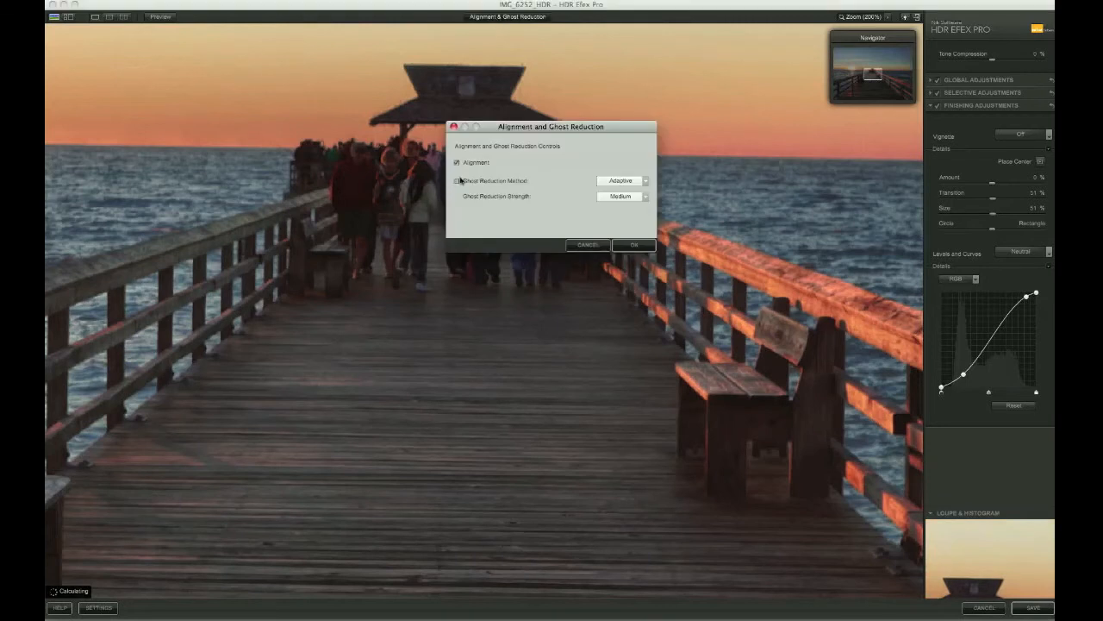
click(456, 181)
click(631, 197)
click(621, 183)
click(634, 245)
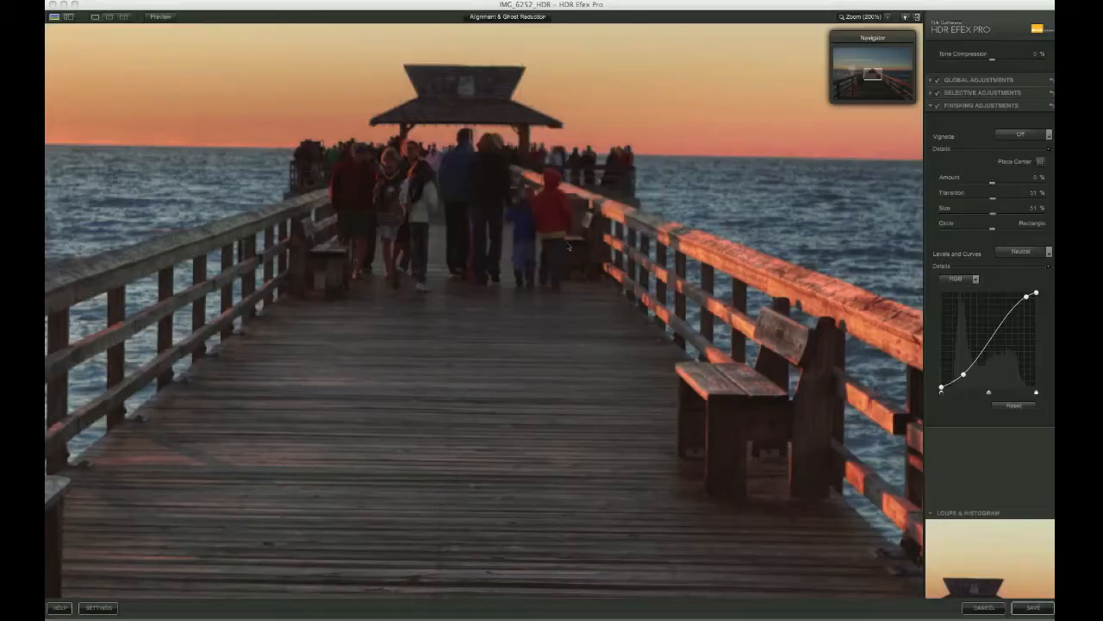
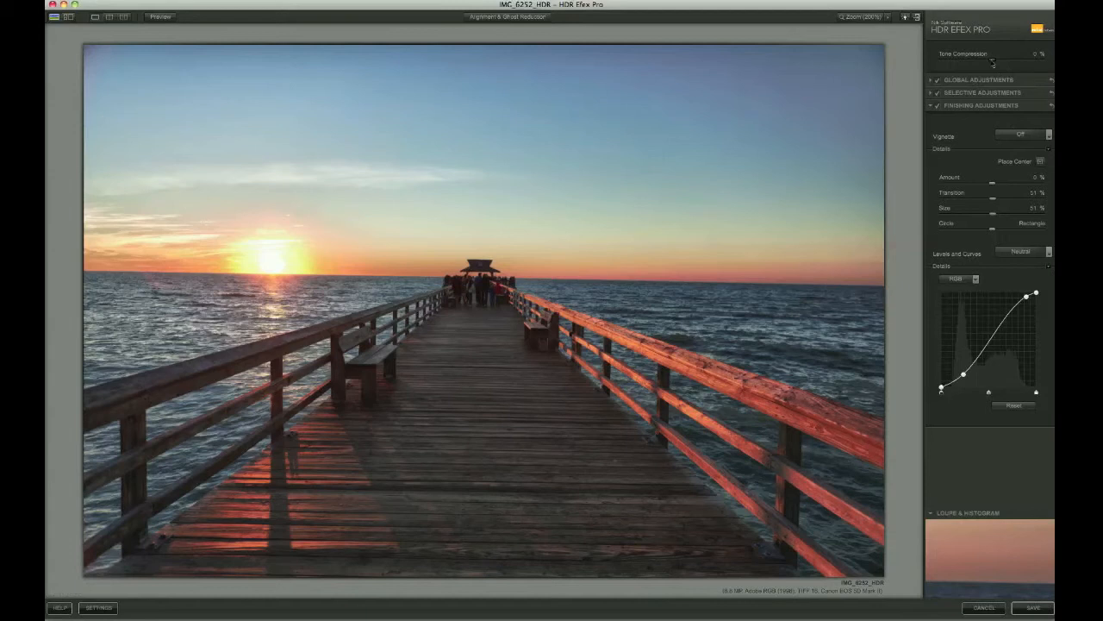
Try Tone Compression at about -74% and 75%, settle near 20%, and reveal Global Adjustments
drag(993, 62, 955, 64)
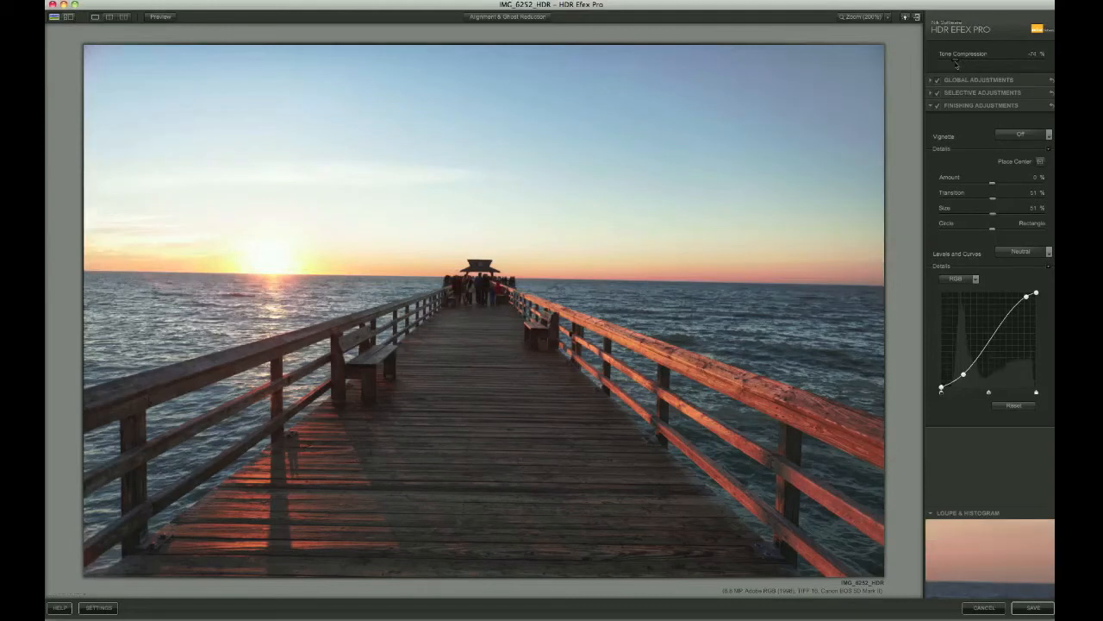
drag(955, 64, 1030, 67)
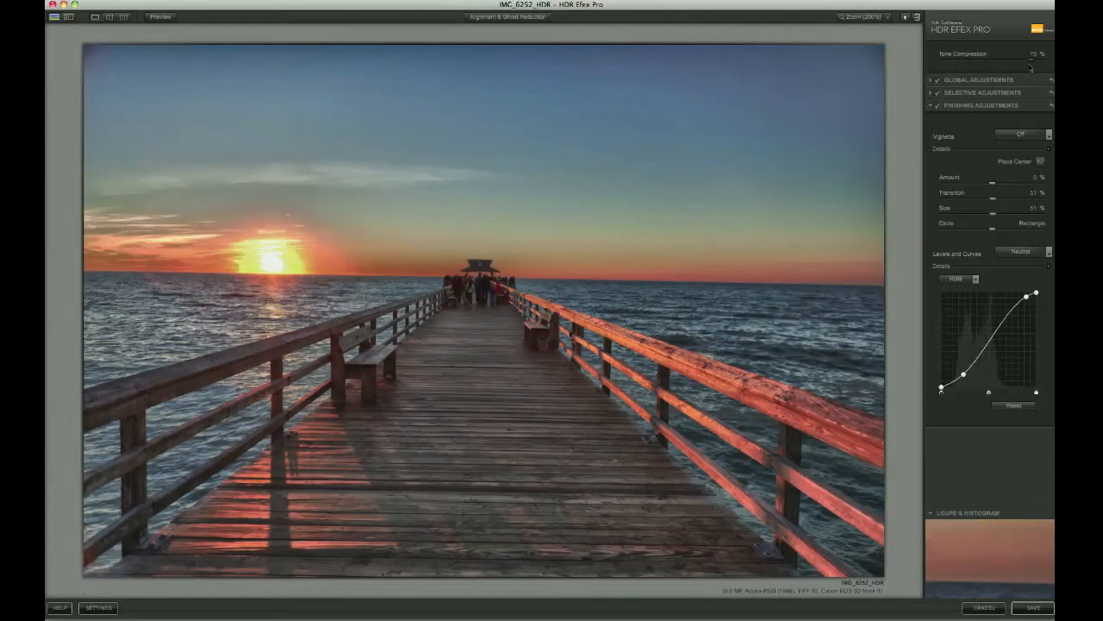
drag(1031, 67, 999, 67)
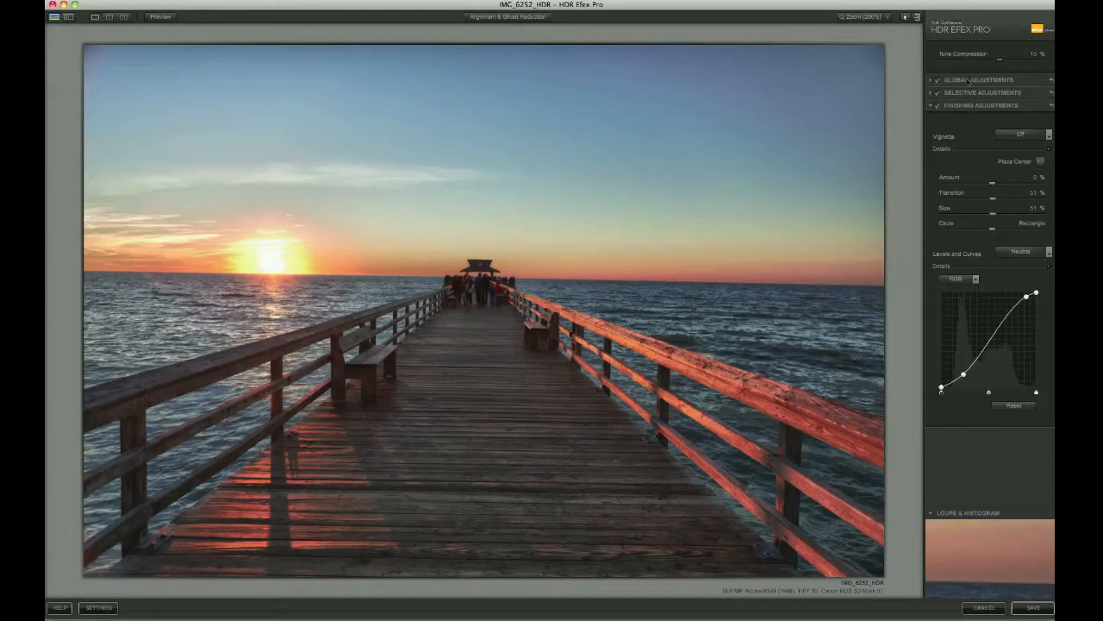
click(931, 81)
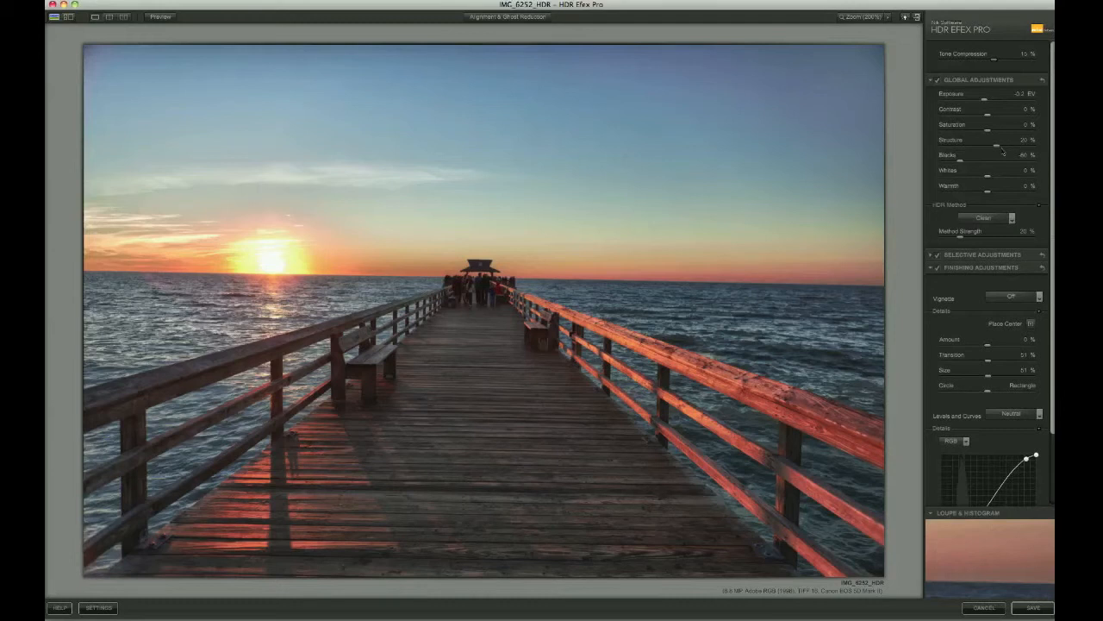
Set Structure to about -1%, Exposure -0.23 EV, Contrast 5%, Whites -3%, and Warmth -16%
drag(996, 150, 986, 150)
drag(988, 104, 987, 104)
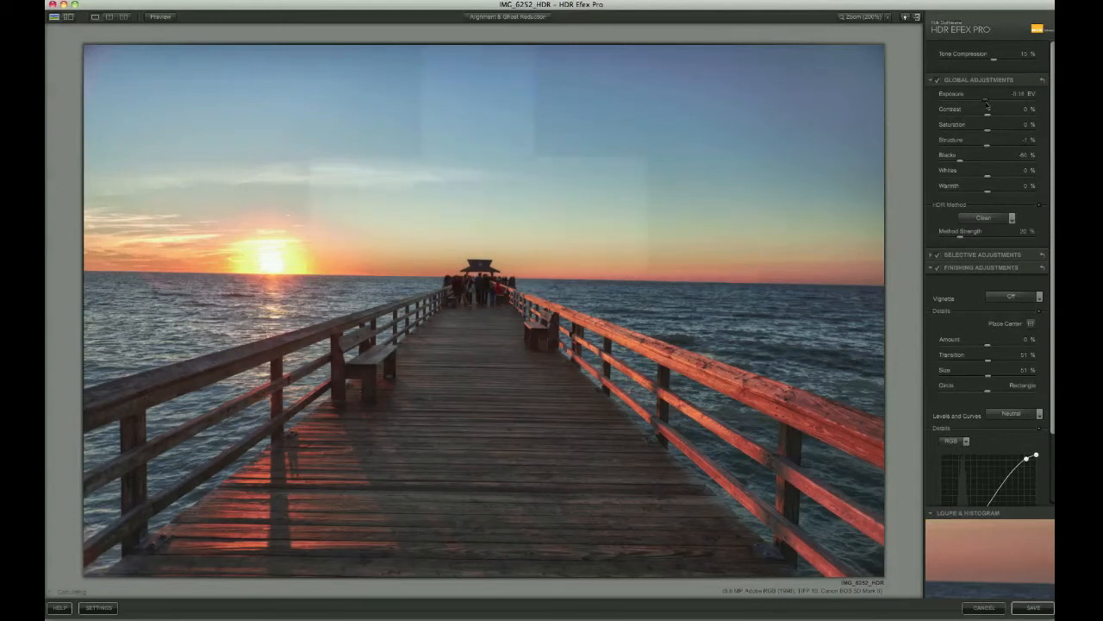
drag(987, 104, 997, 134)
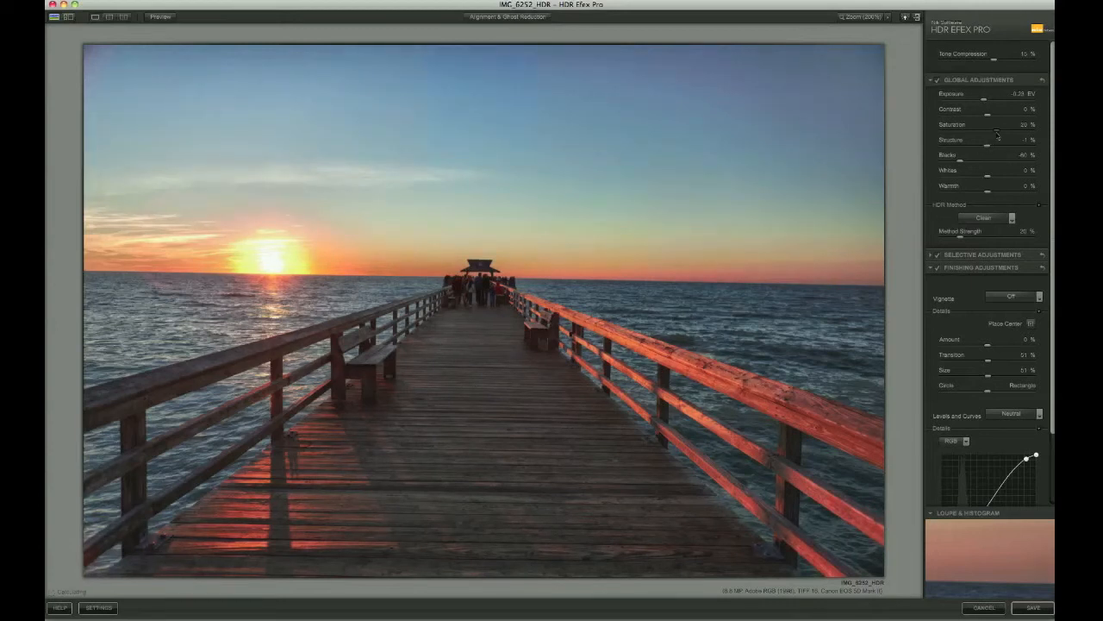
drag(988, 118, 991, 117)
drag(988, 177, 986, 179)
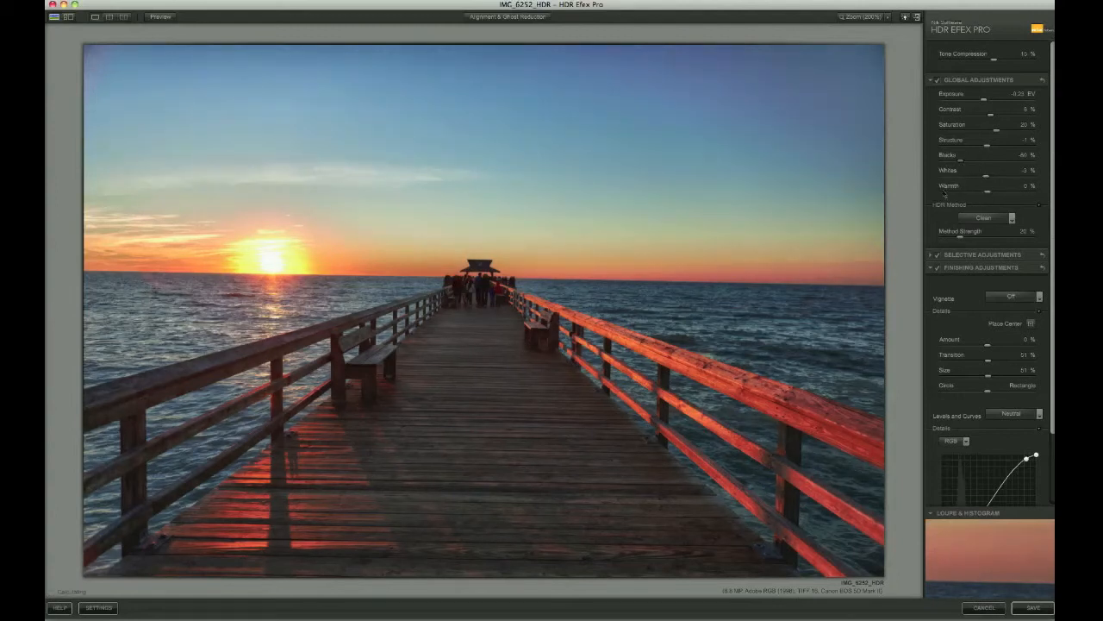
drag(986, 195, 979, 197)
Preview the Grainy, Subtle and Sharp HDR methods in turn
click(983, 218)
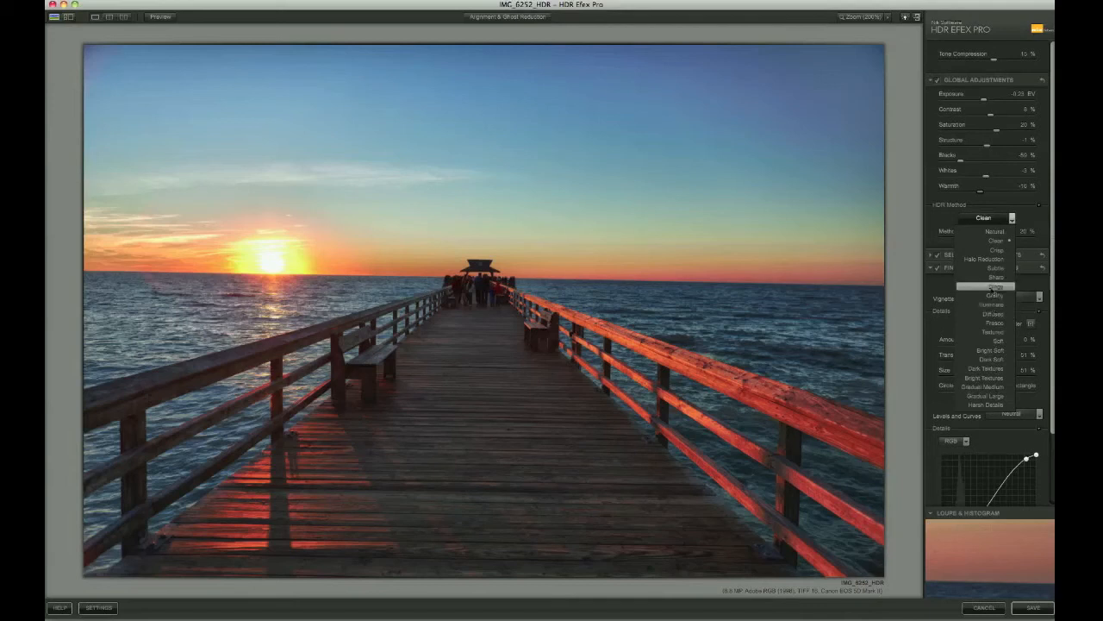
click(994, 287)
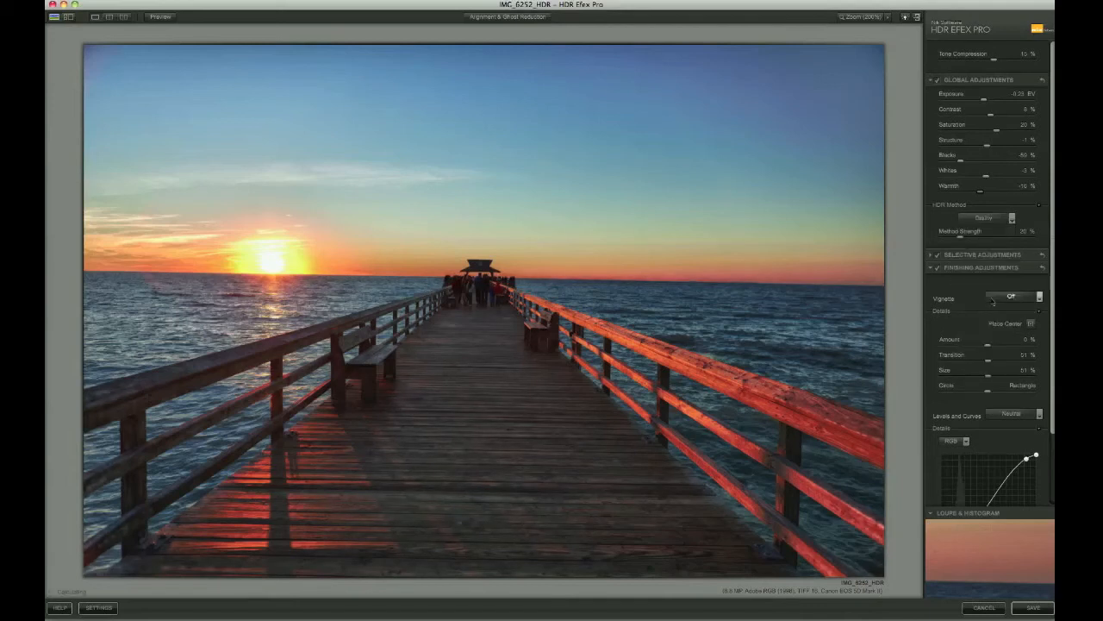
click(995, 222)
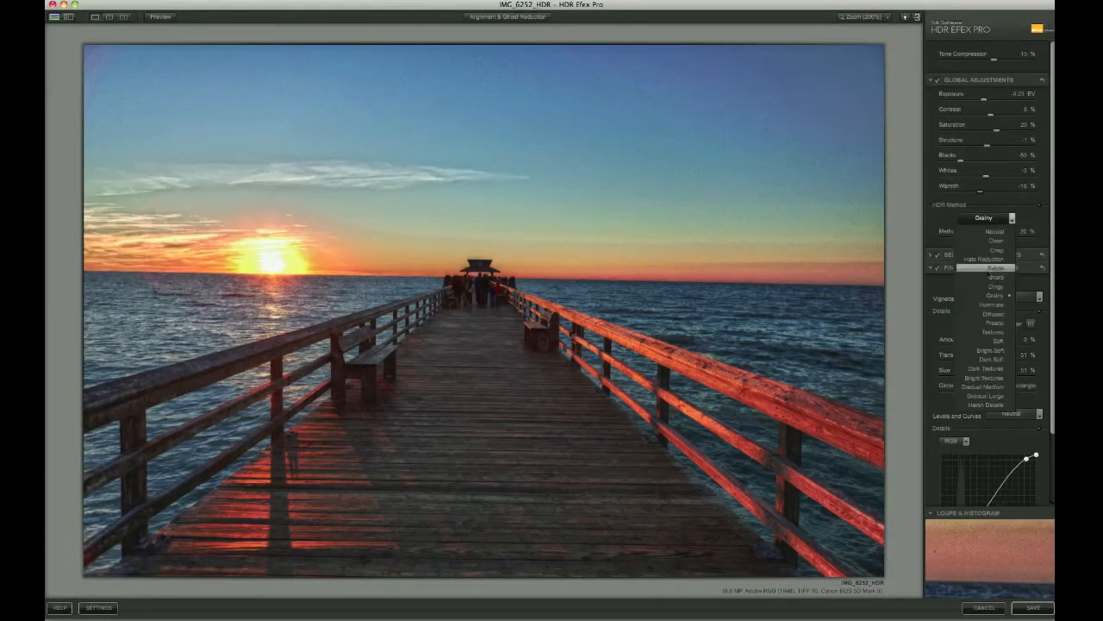
click(994, 269)
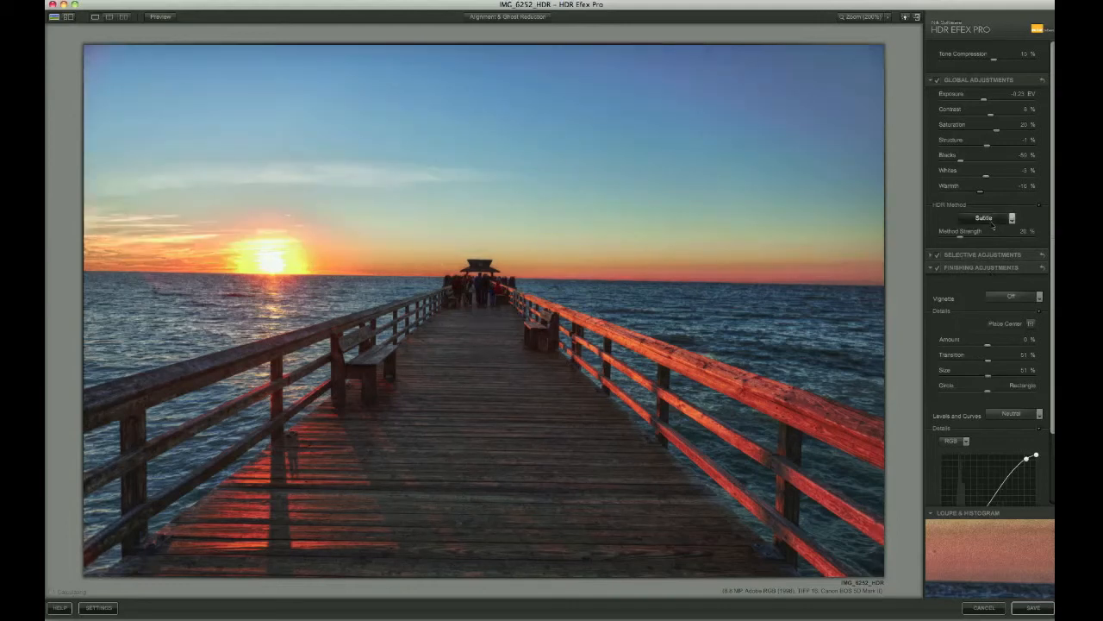
click(993, 222)
click(995, 278)
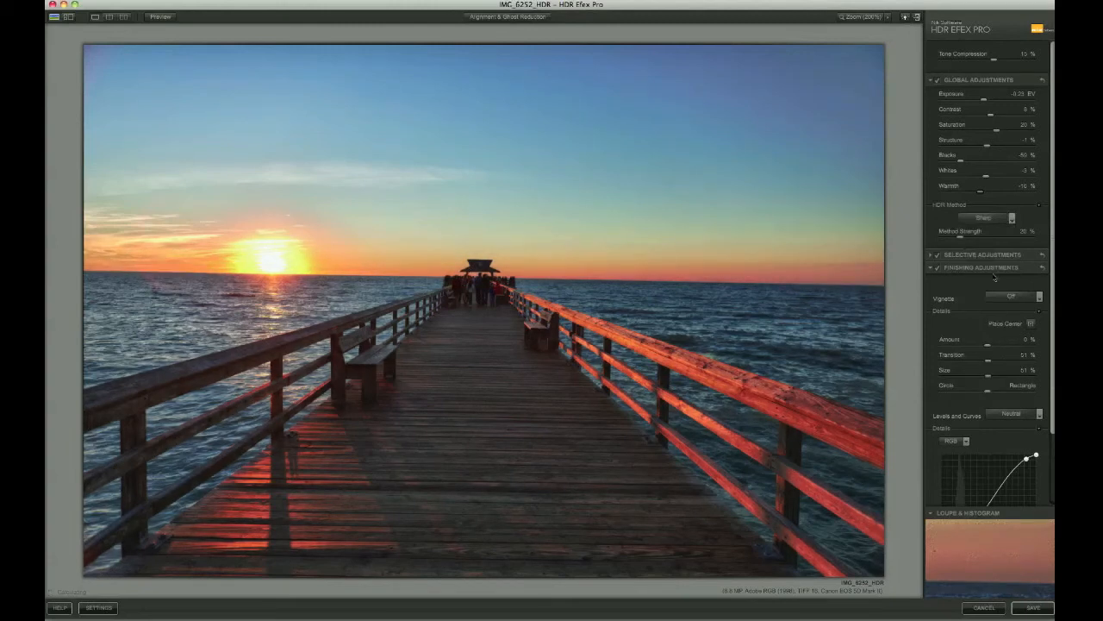
Return the HDR method to Clean with Method Strength at 25%
click(993, 222)
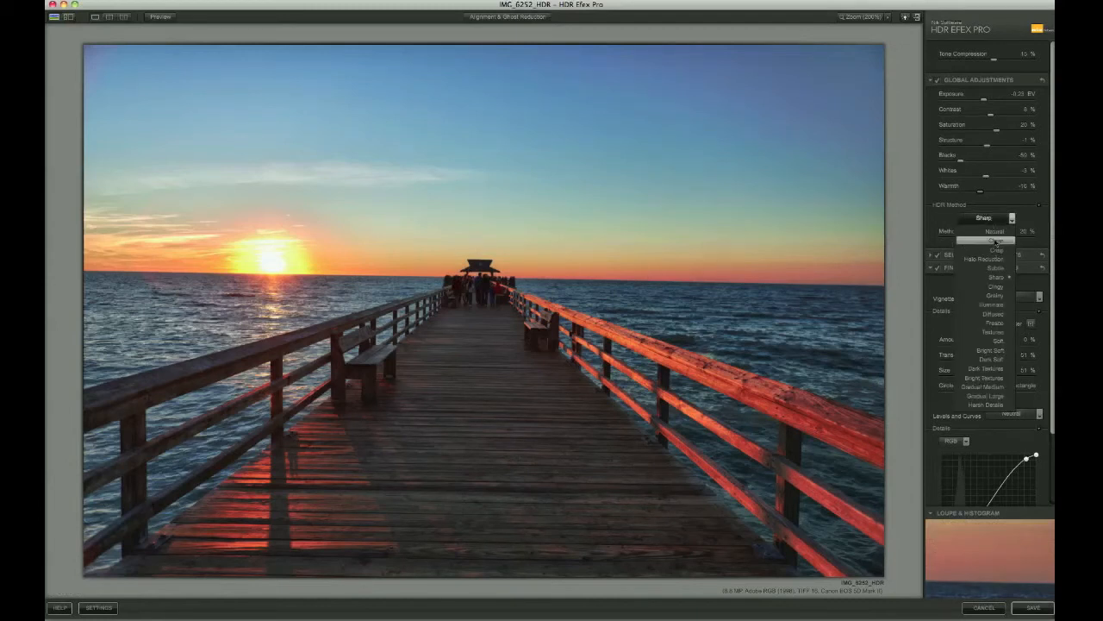
click(995, 242)
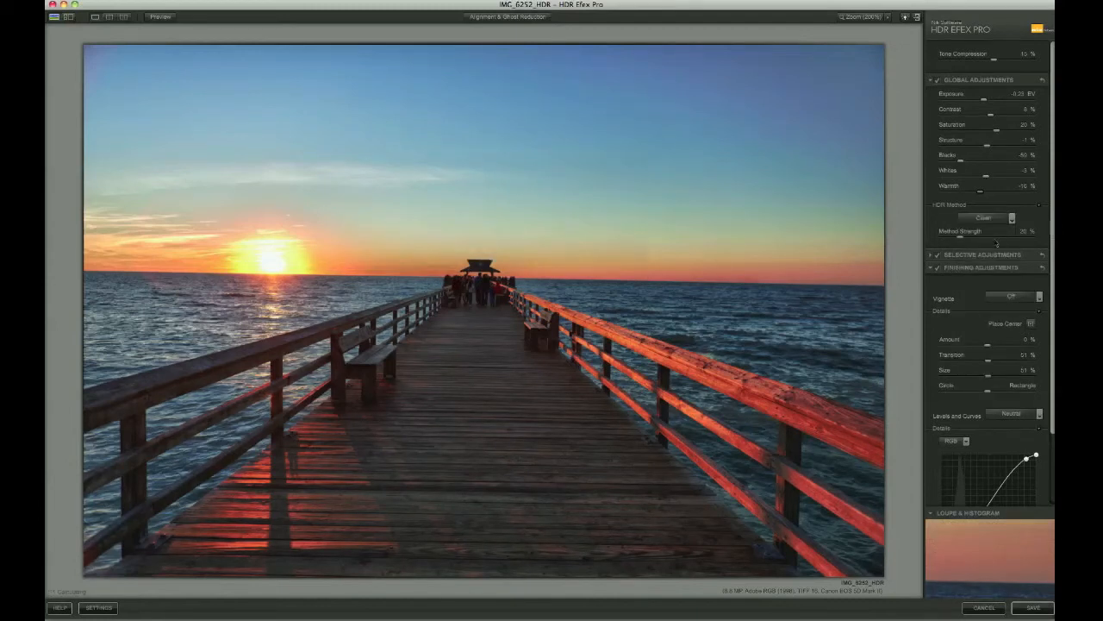
drag(972, 243, 966, 243)
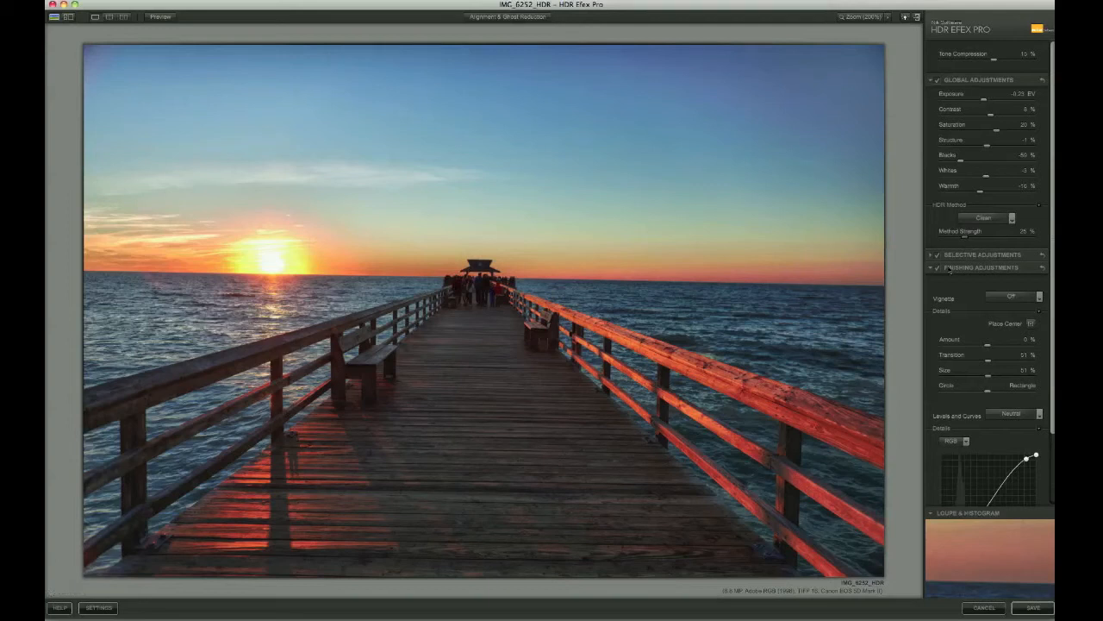
click(931, 81)
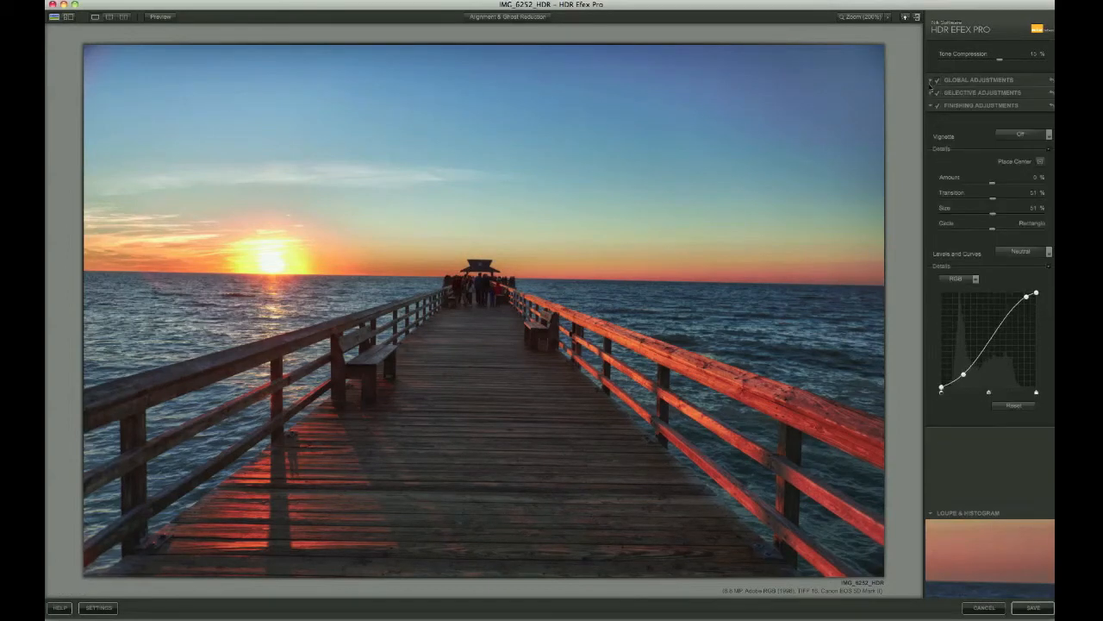
Place a control point on the pier deck and show its black-and-white selection mask
click(931, 93)
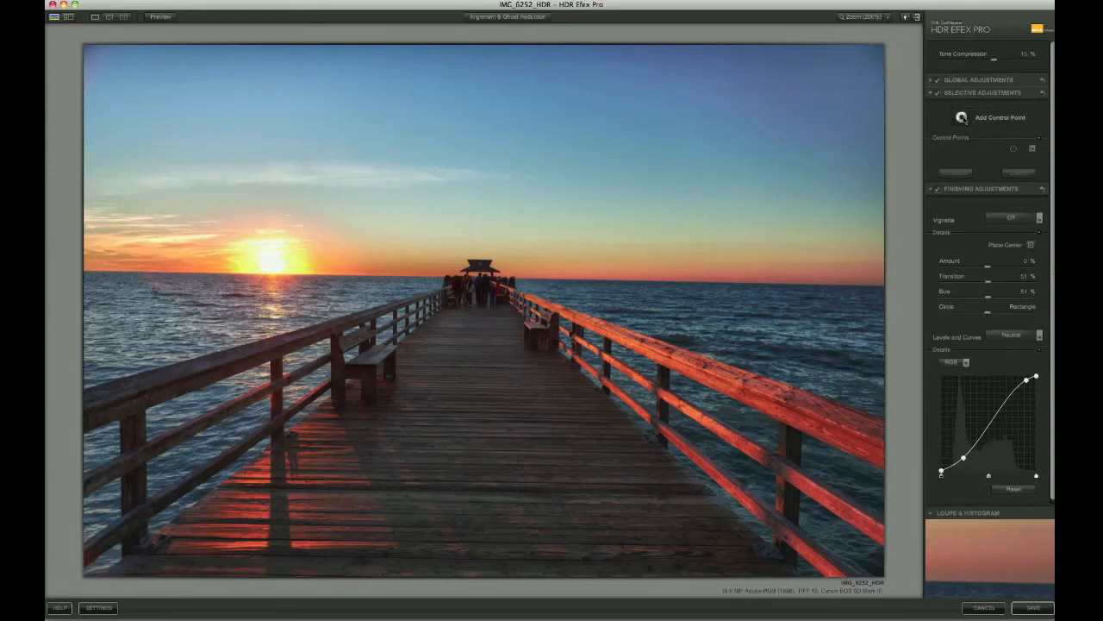
click(961, 117)
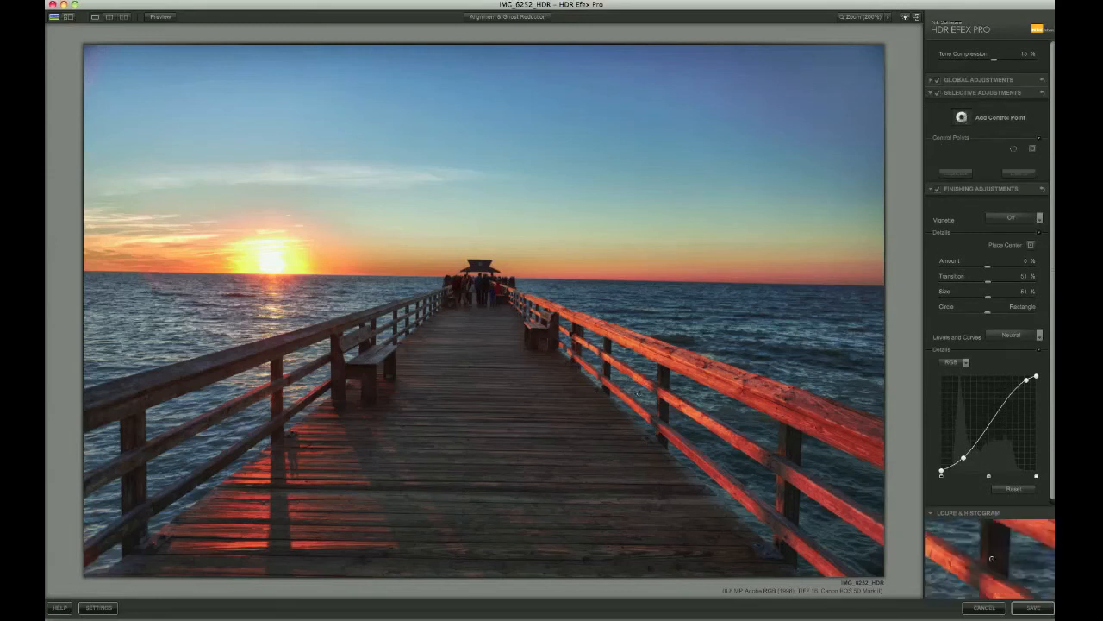
click(459, 473)
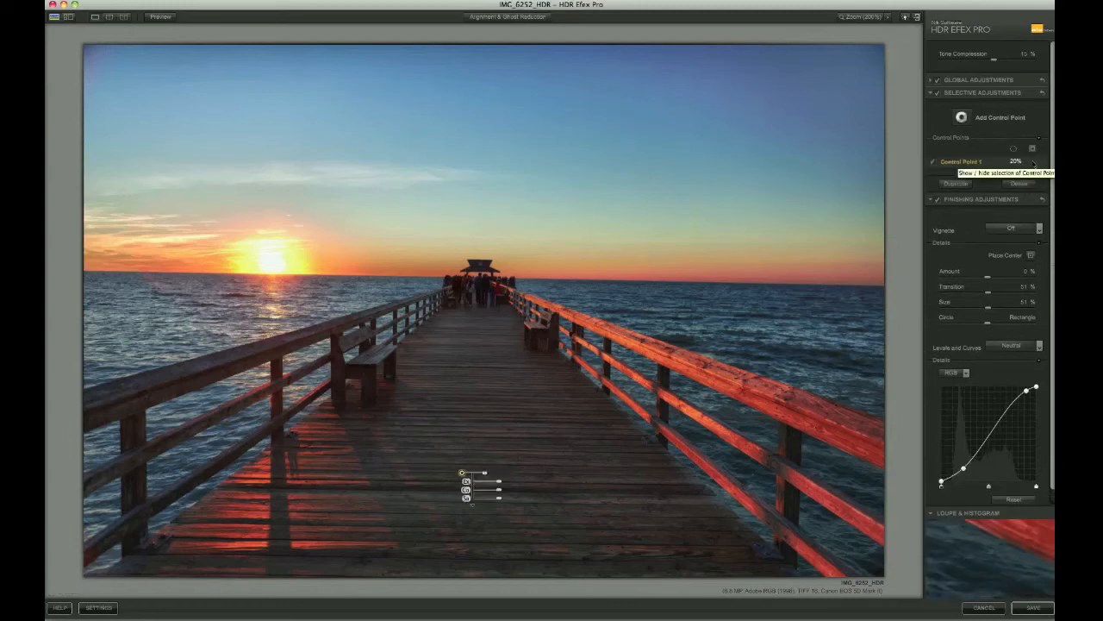
click(1032, 162)
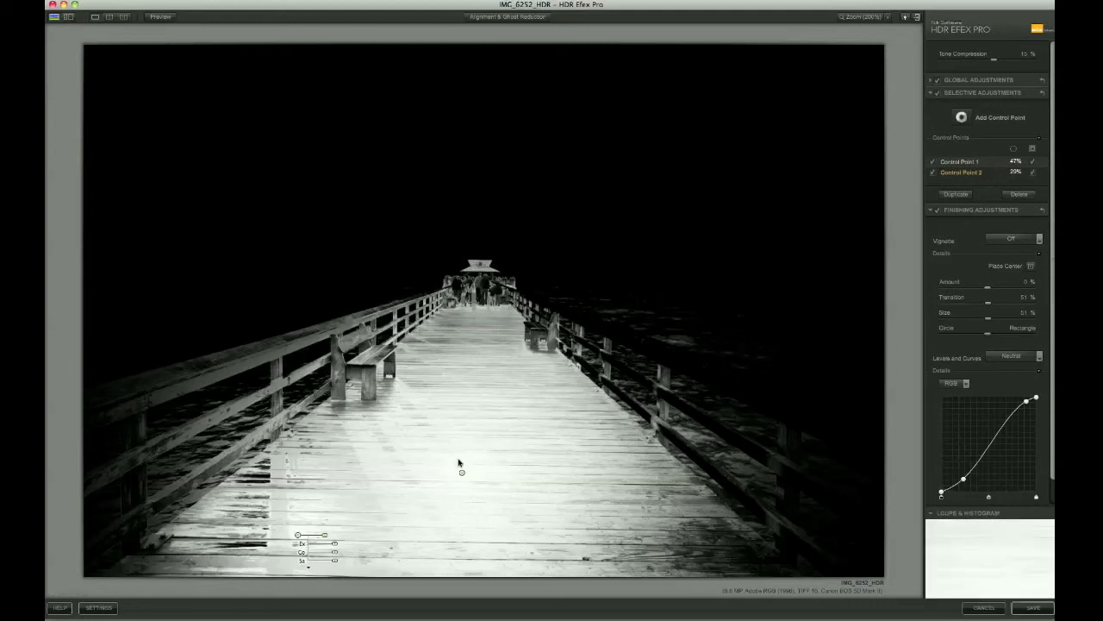
Add control points at the pier's far end and on both railings, enlarging the left one
click(962, 118)
click(464, 293)
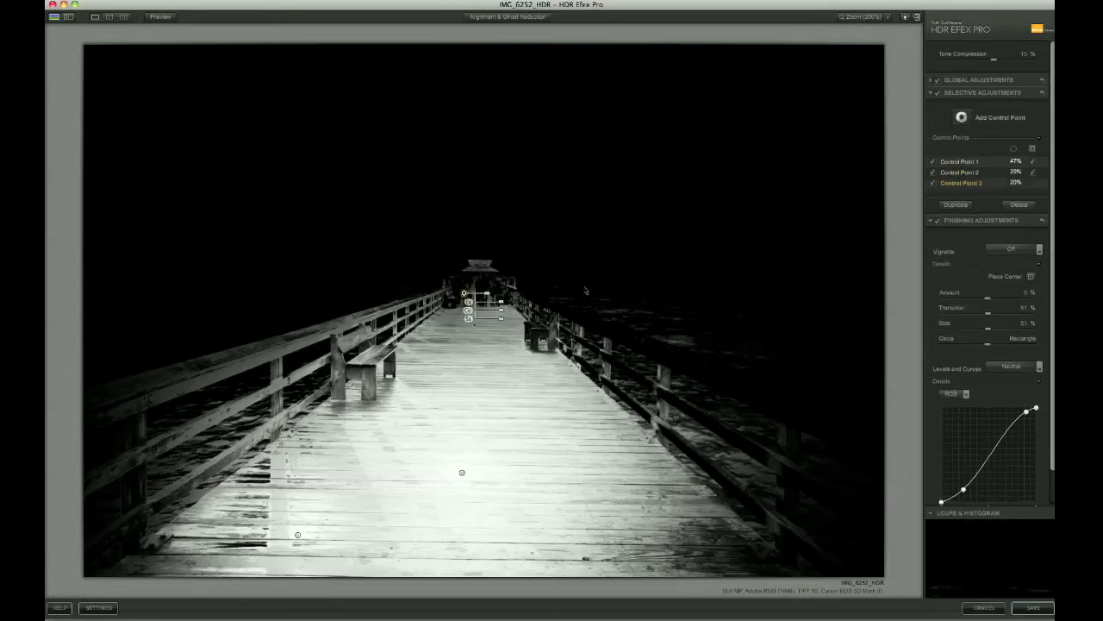
click(962, 118)
click(154, 386)
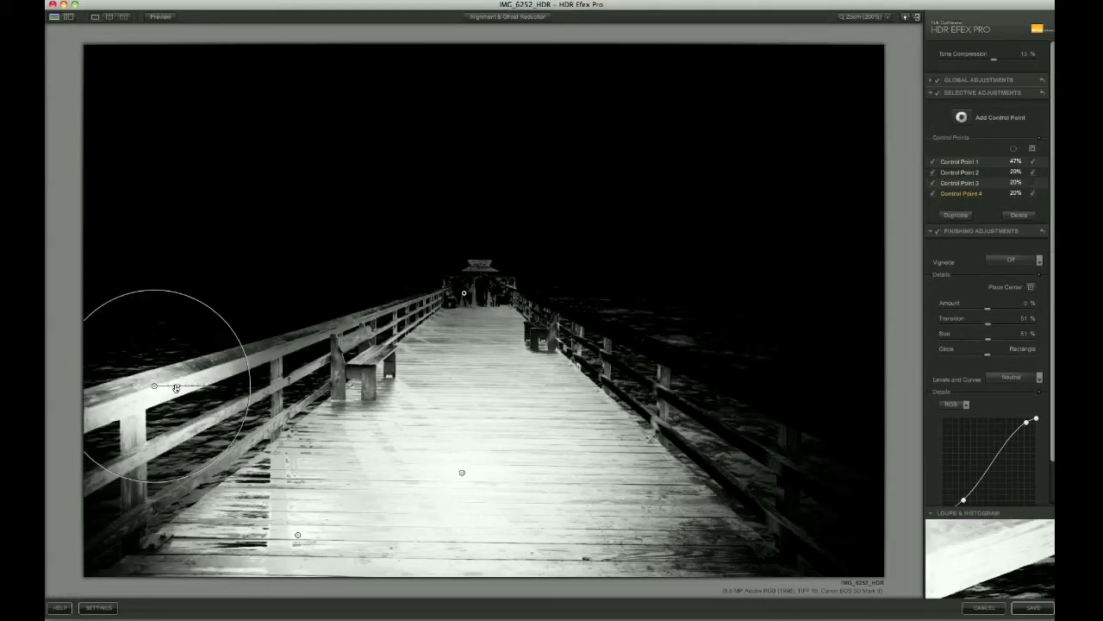
drag(176, 388, 189, 389)
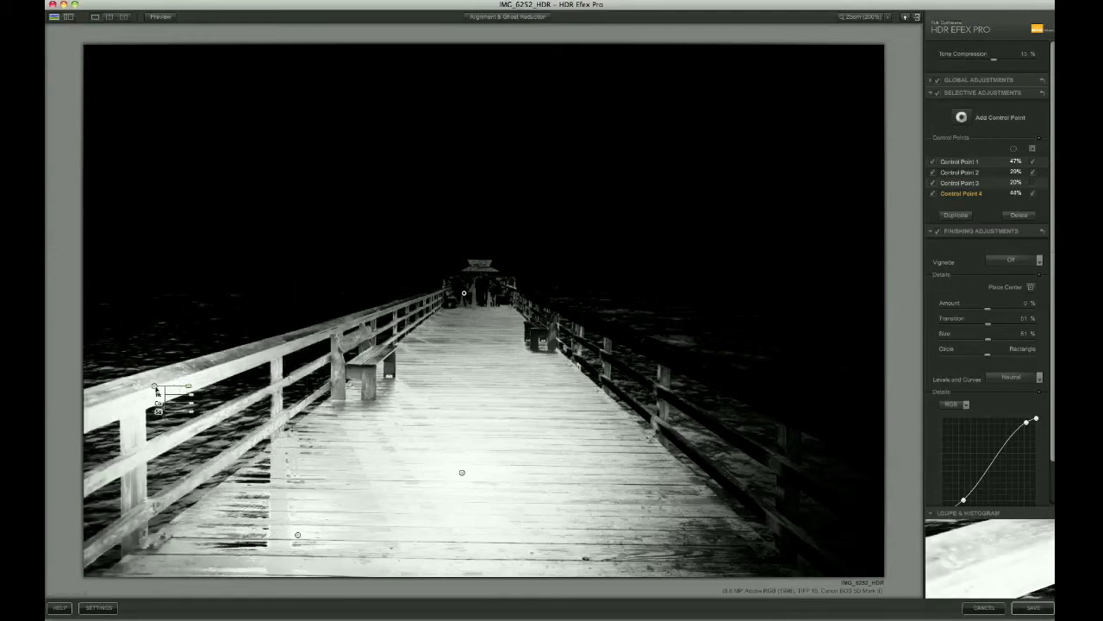
click(754, 386)
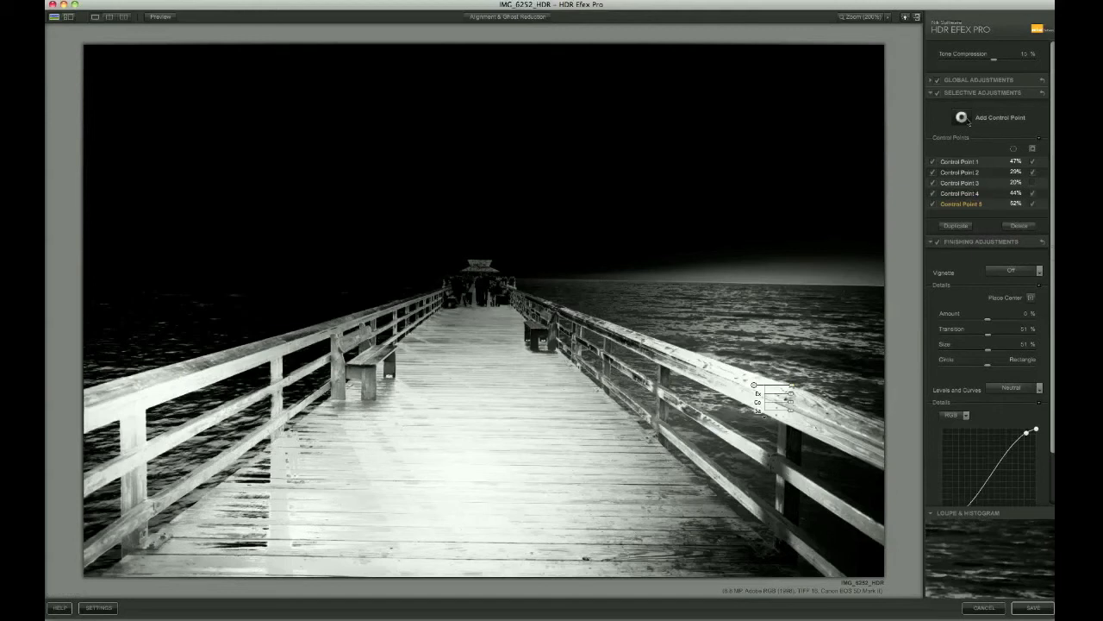
Add a water control point sized to 31% and a seventh on the railing, checking the masks
click(962, 117)
click(783, 332)
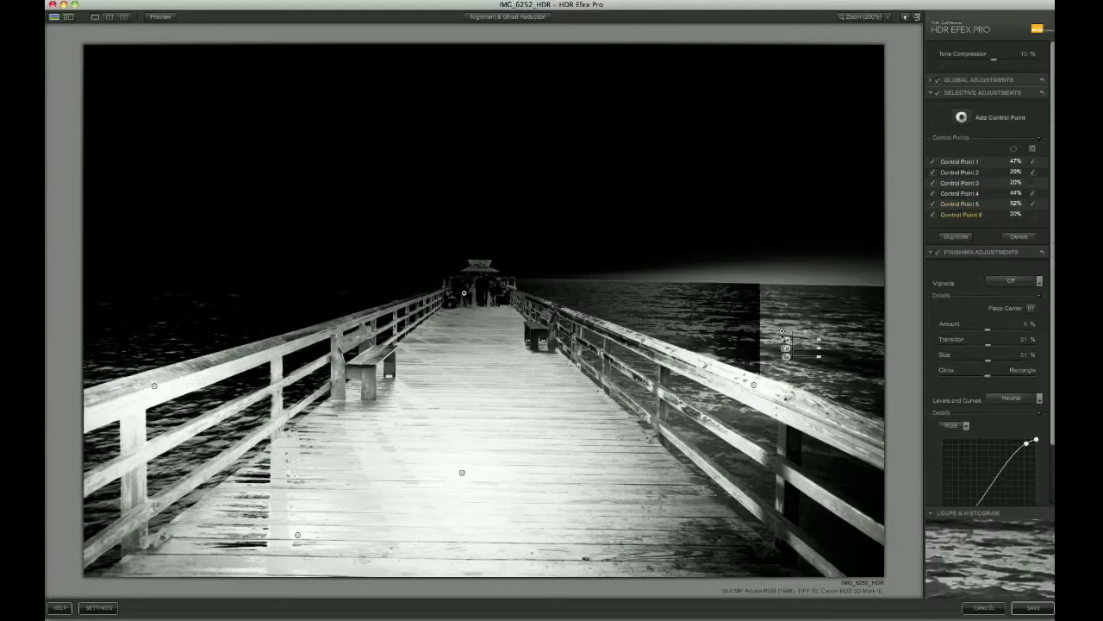
drag(794, 332, 811, 331)
click(962, 117)
click(643, 320)
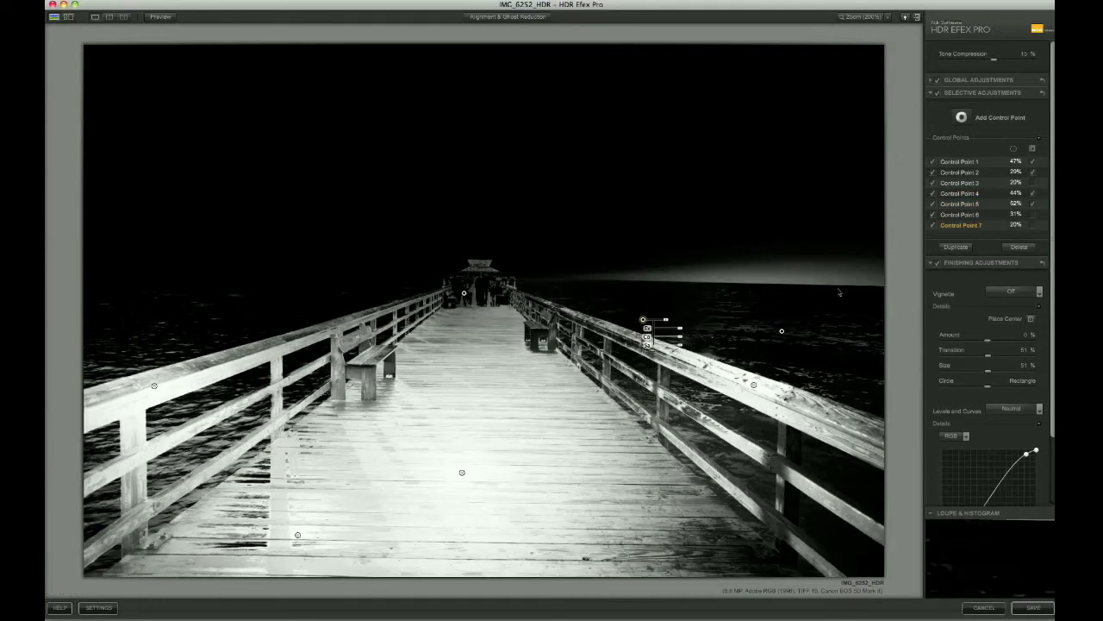
click(1033, 152)
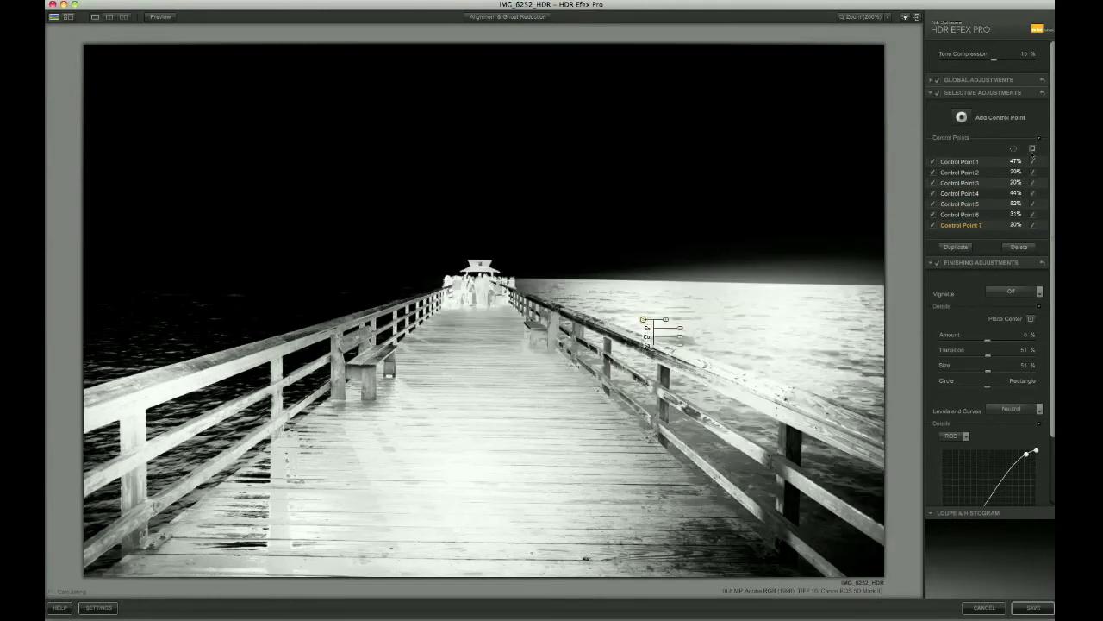
click(1033, 152)
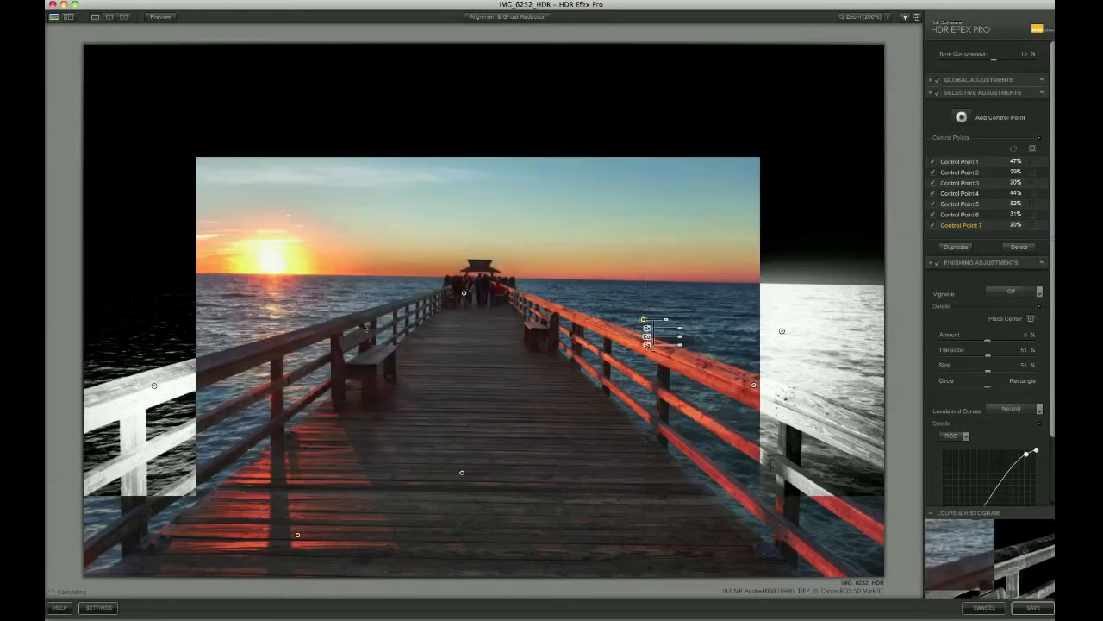
Group the left-railing, two boardwalk and right-railing control points into Group 1
click(155, 387)
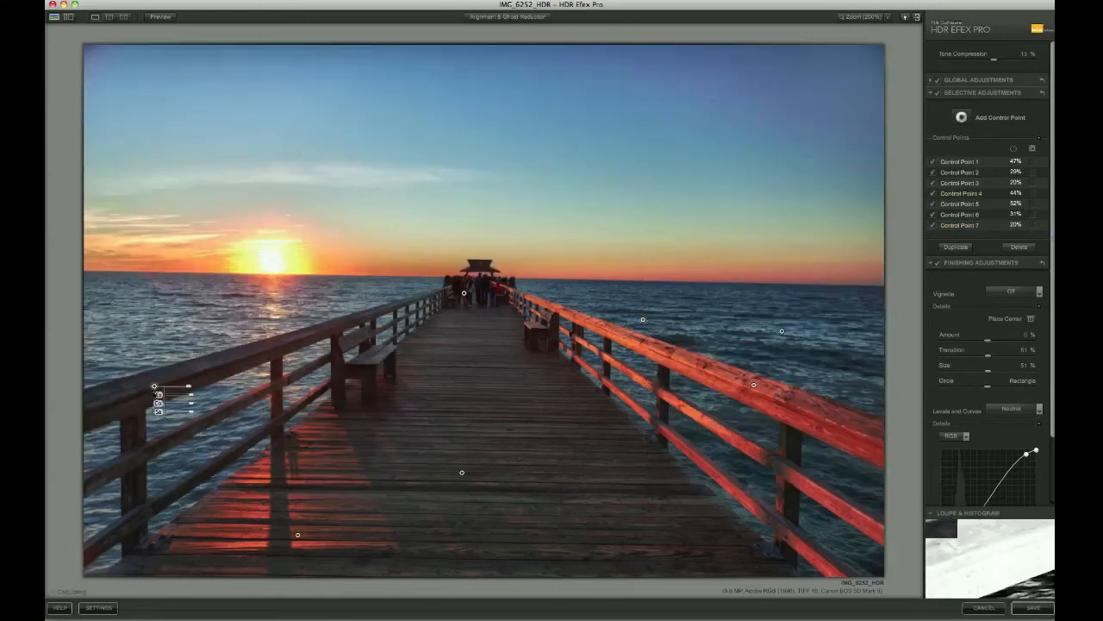
click(298, 535)
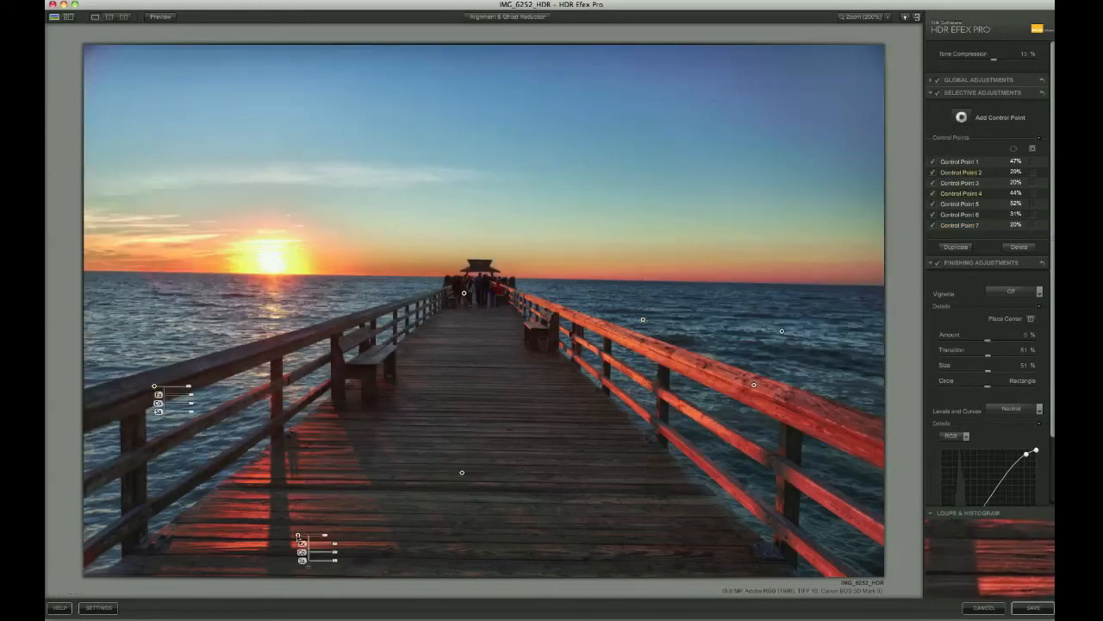
click(462, 472)
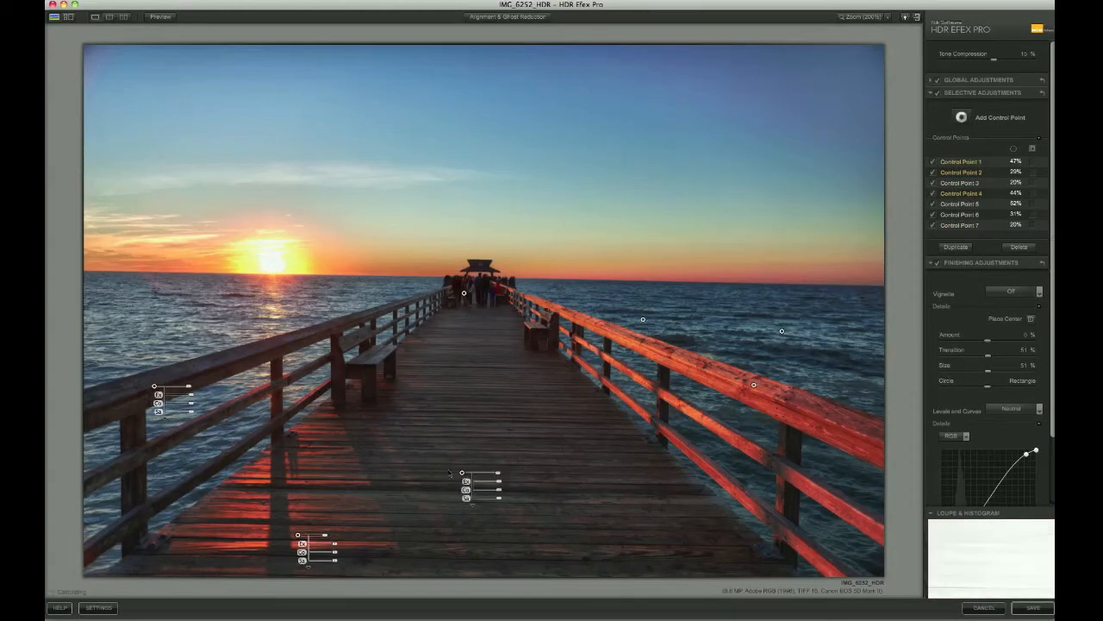
click(754, 385)
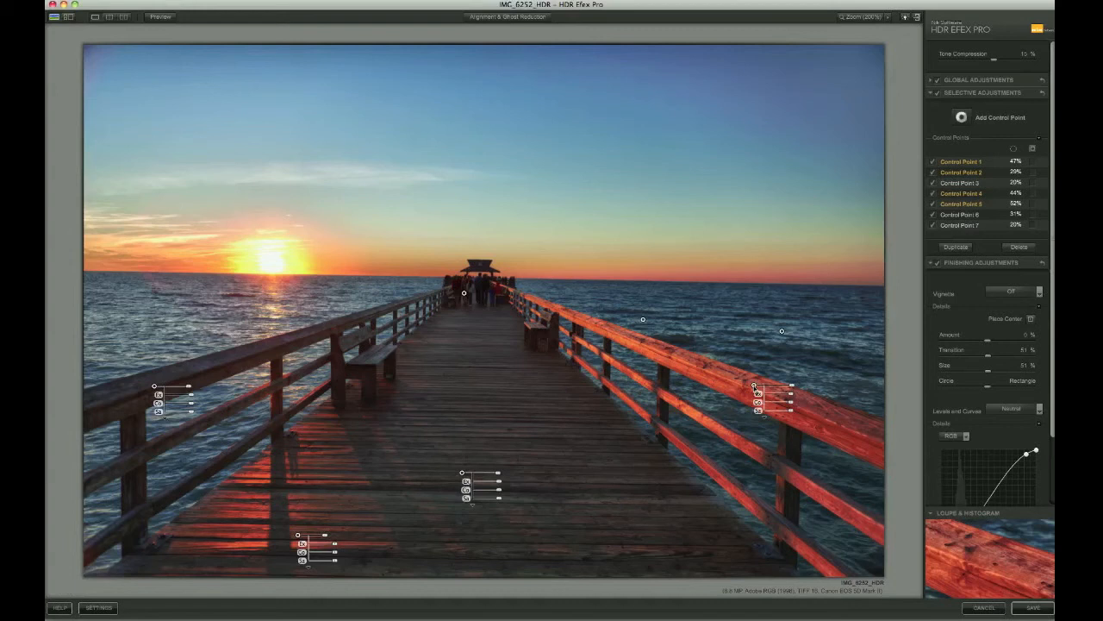
key(super+g)
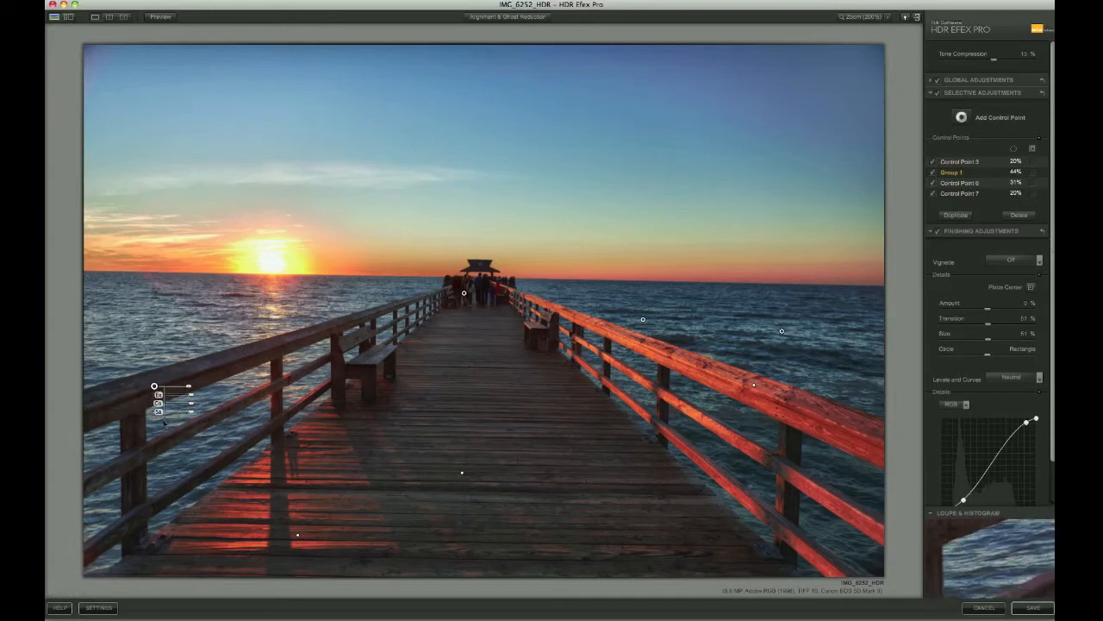
Increase Group 1's structure and lower its exposure
click(189, 415)
drag(190, 422, 196, 425)
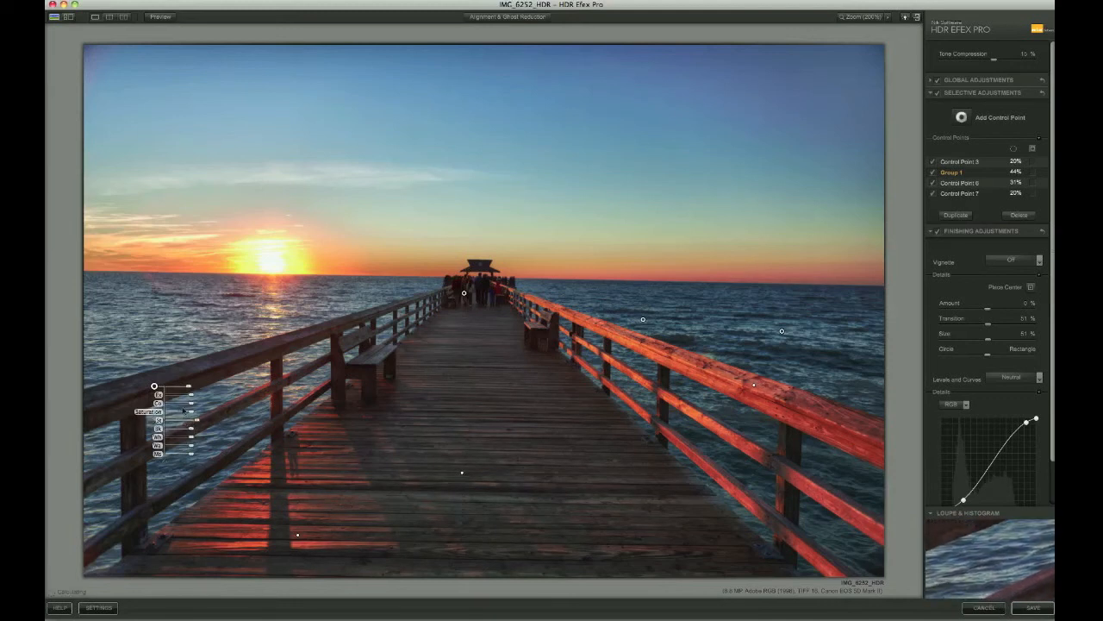
click(194, 409)
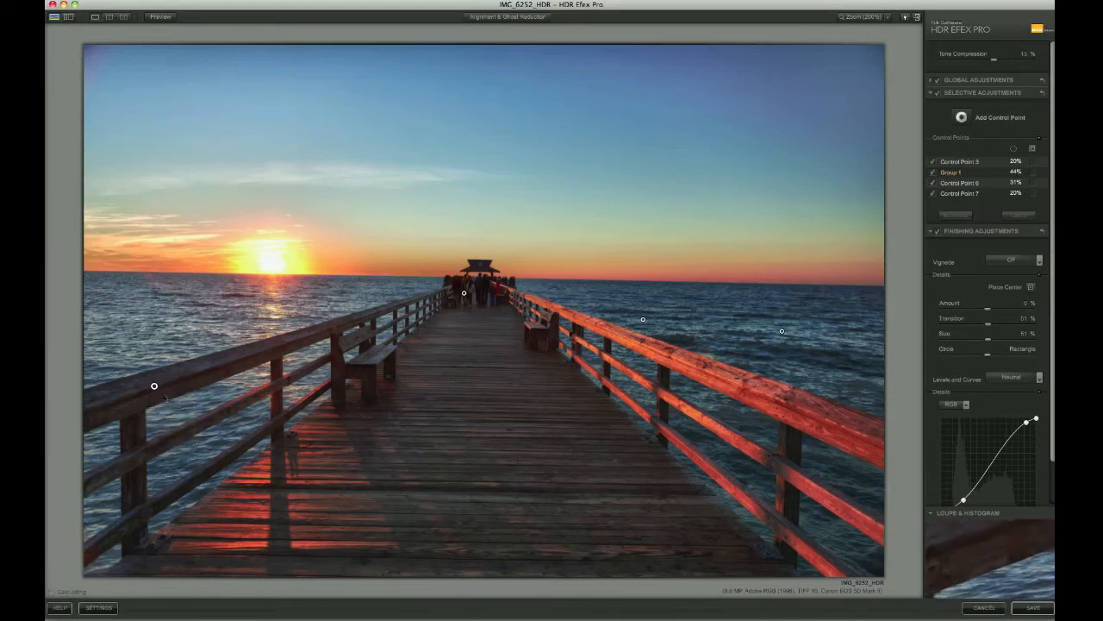
click(154, 385)
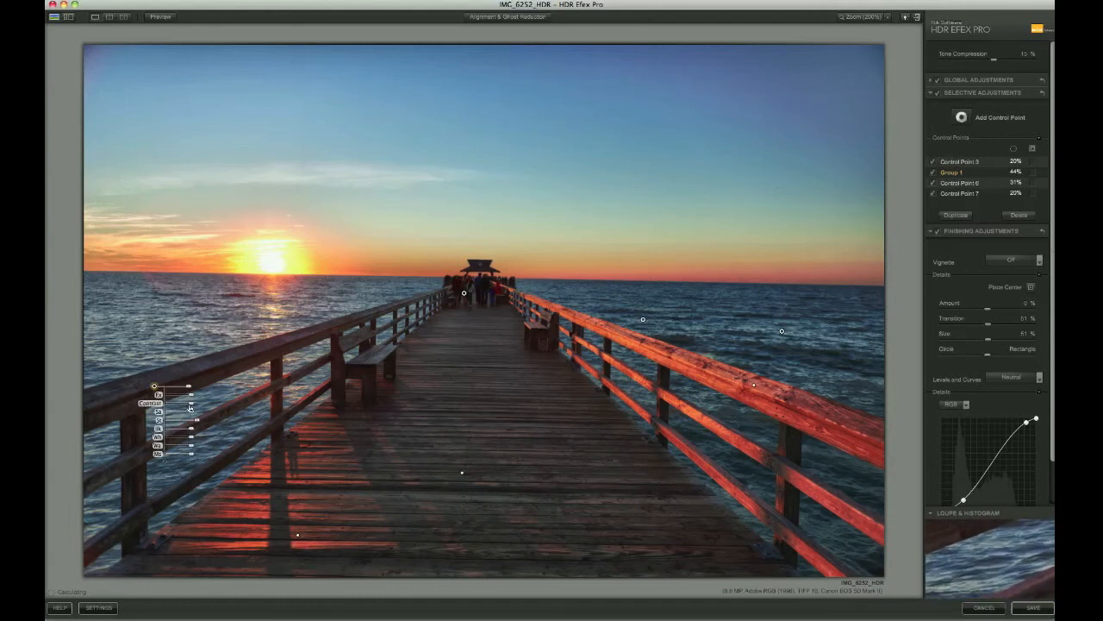
drag(190, 394, 193, 397)
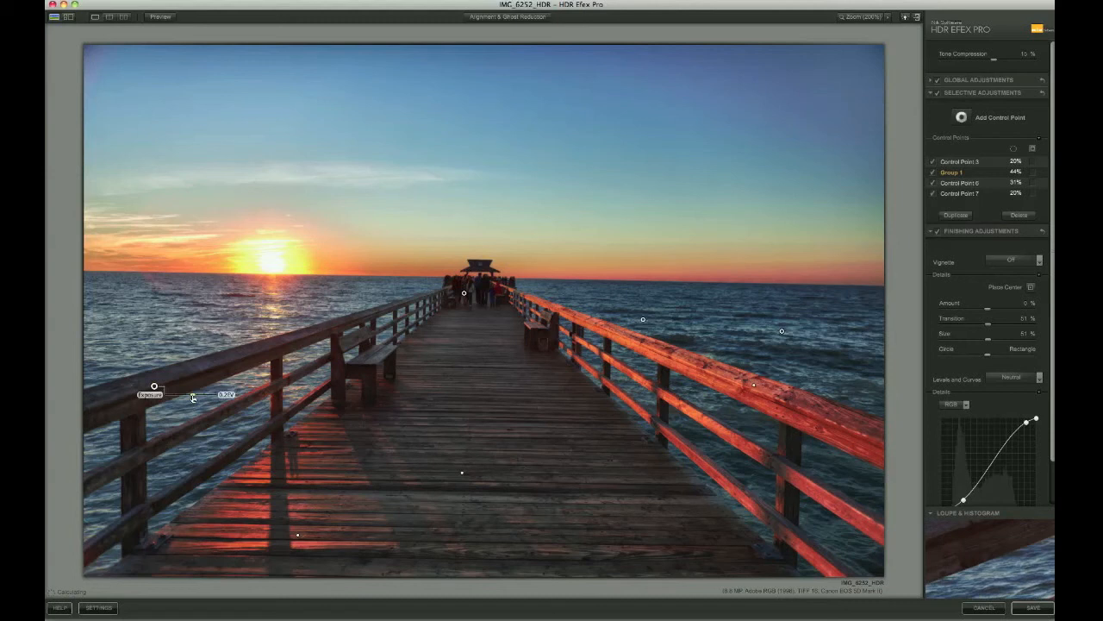
drag(193, 397, 193, 398)
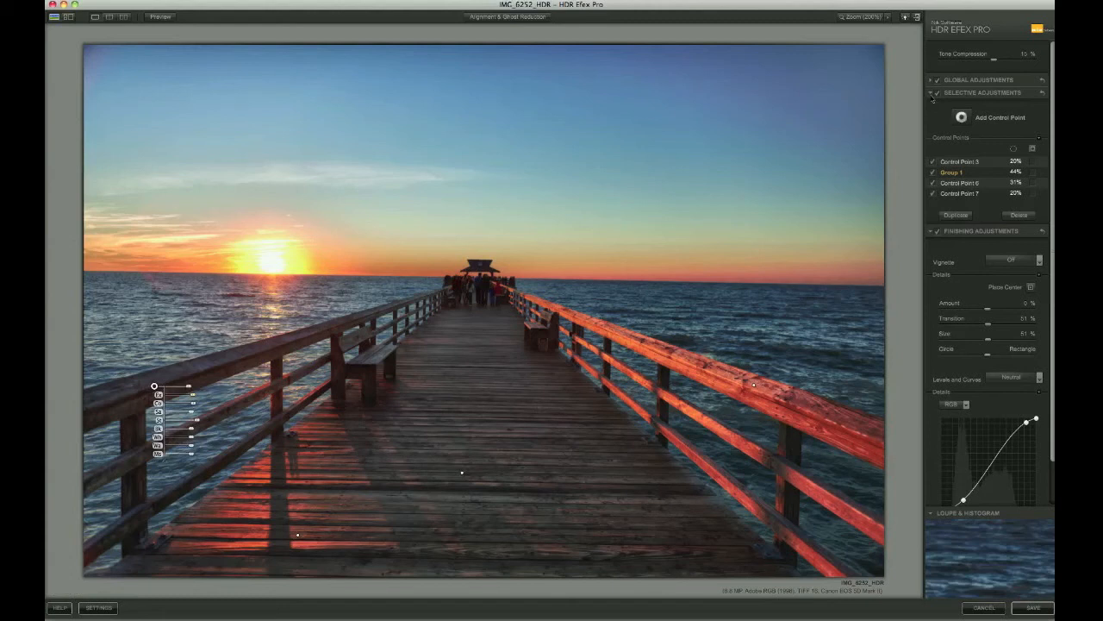
Try the Lens 1 vignette, set it back to Off, and save the image to Lightroom
click(932, 94)
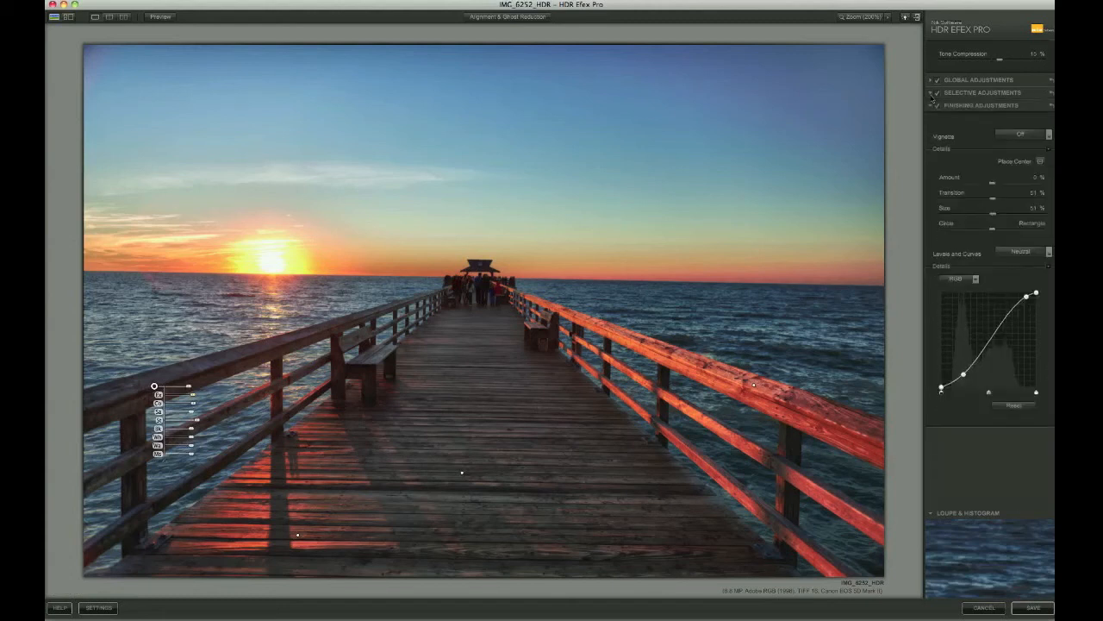
click(1023, 138)
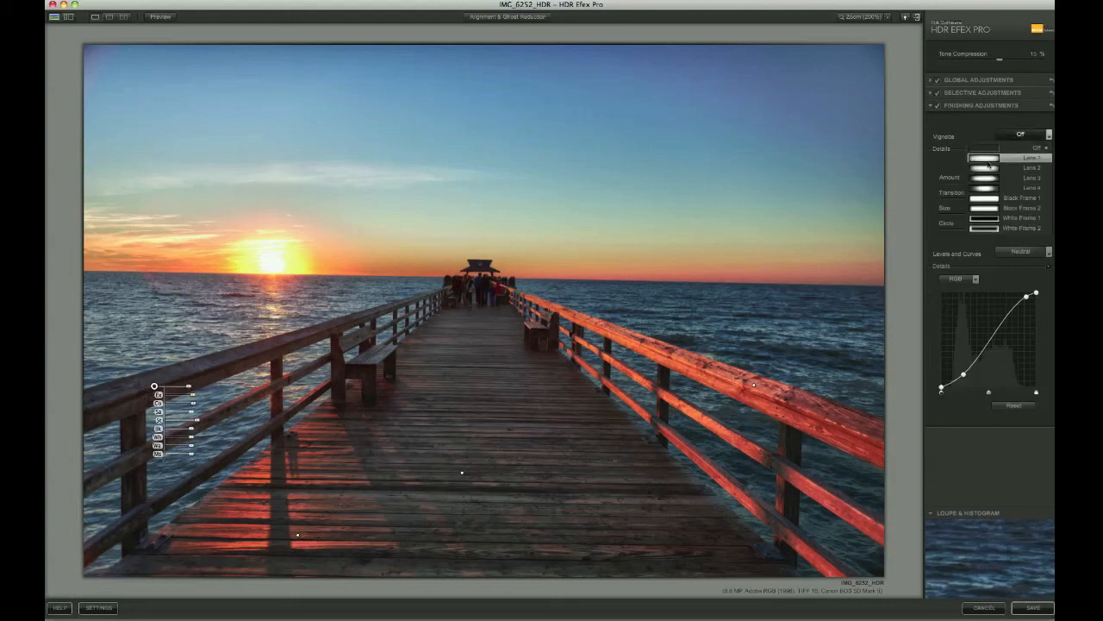
click(990, 158)
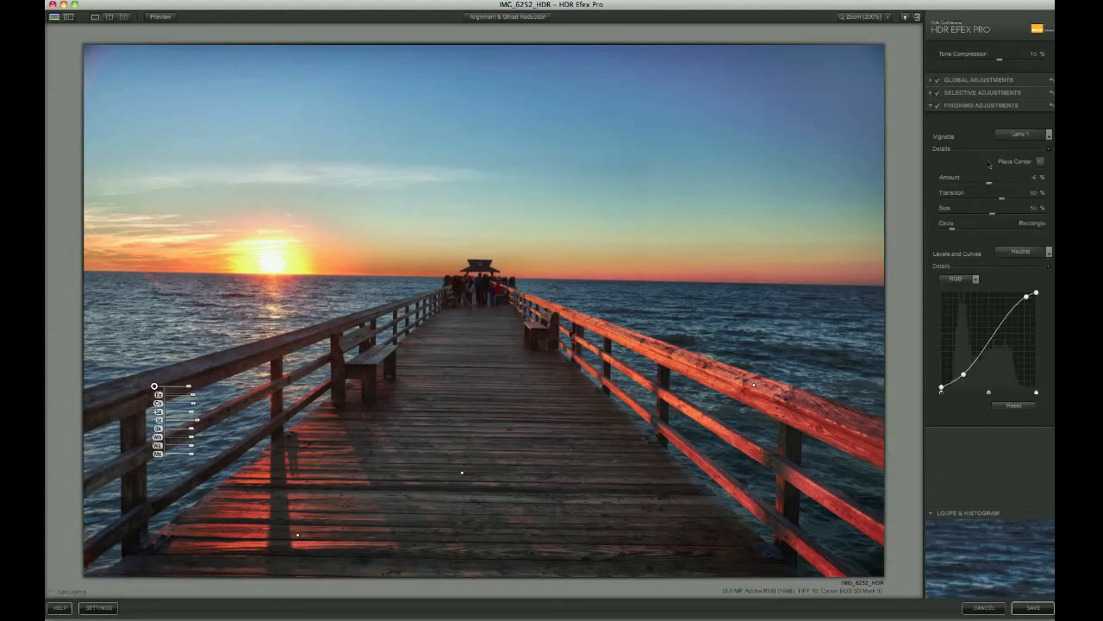
click(1021, 135)
click(1019, 150)
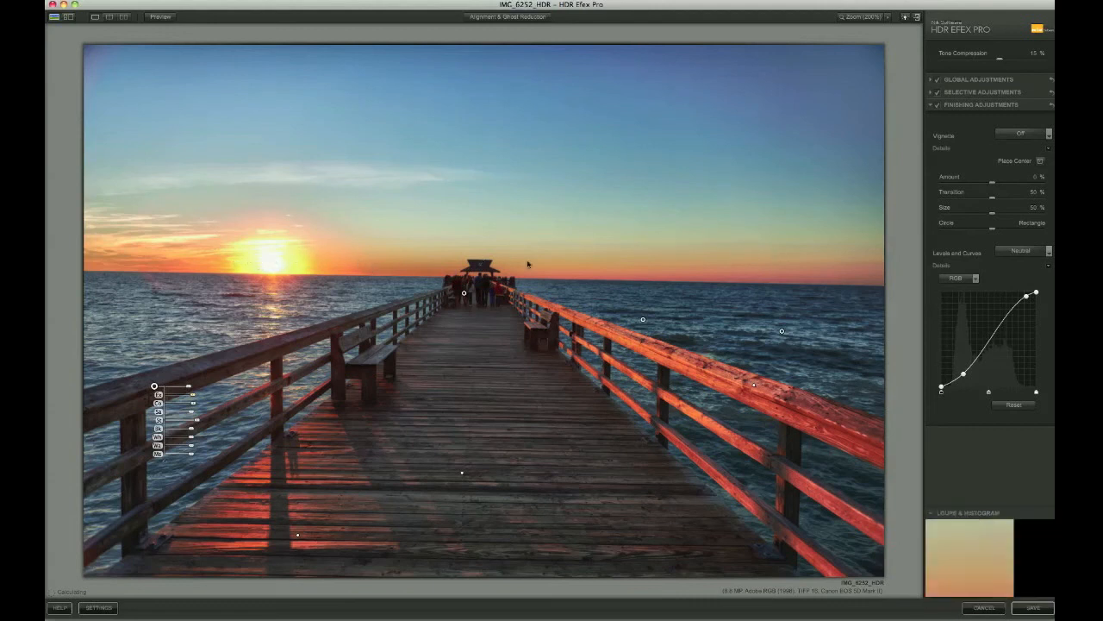
click(1034, 607)
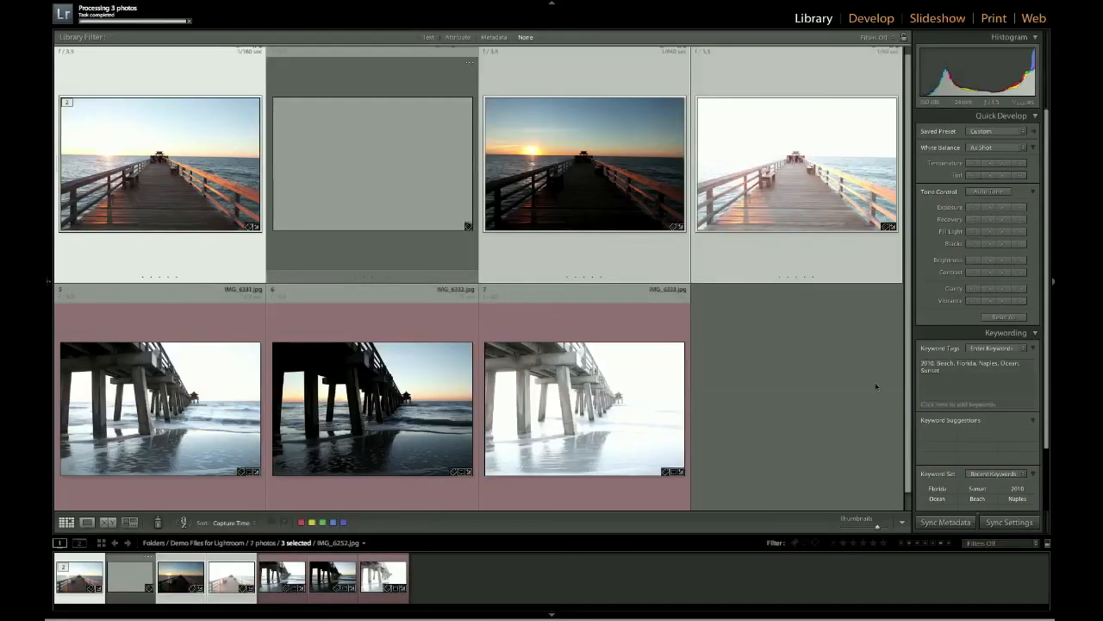
Open IMG_6252_HDR.tif in Loupe view and flip to the original IMG_6252.jpg and back
click(818, 373)
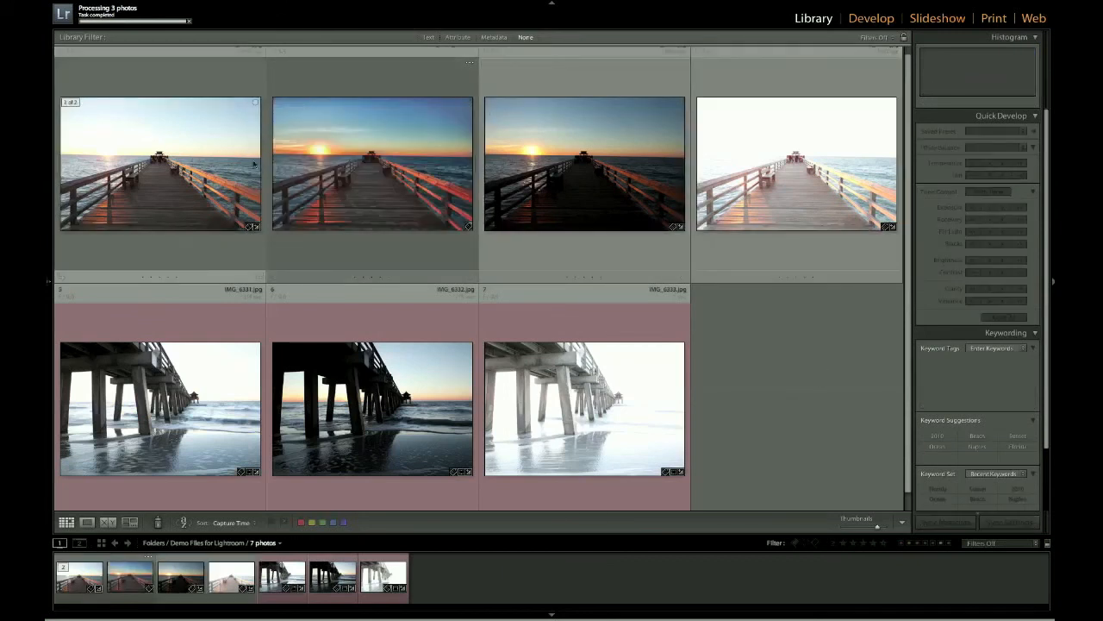
double_click(549, 171)
key(Left)
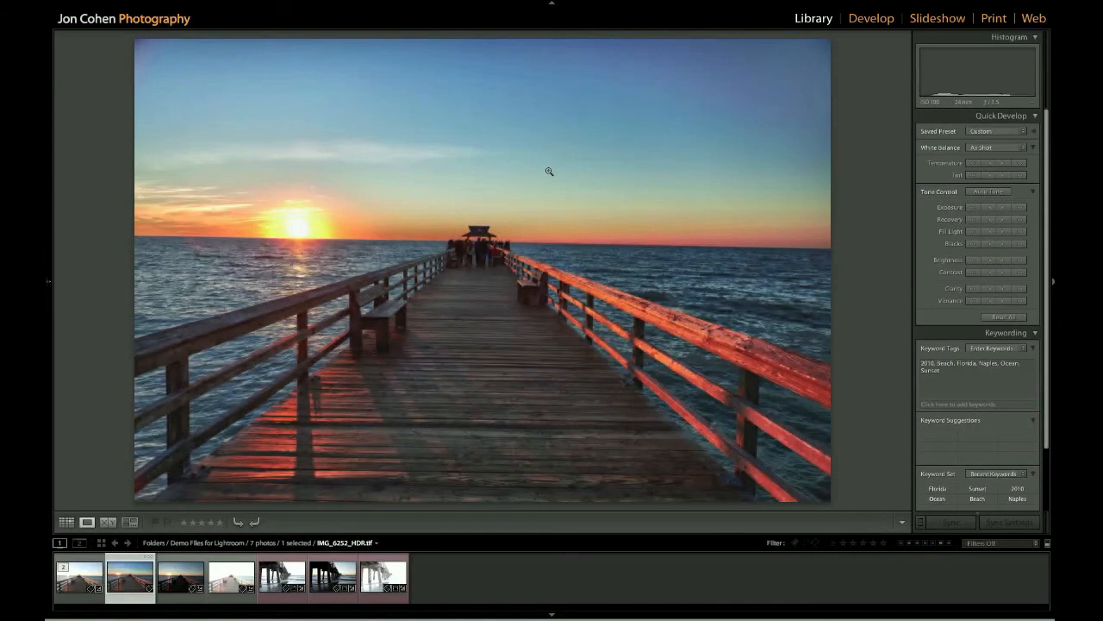
key(Left)
key(Right)
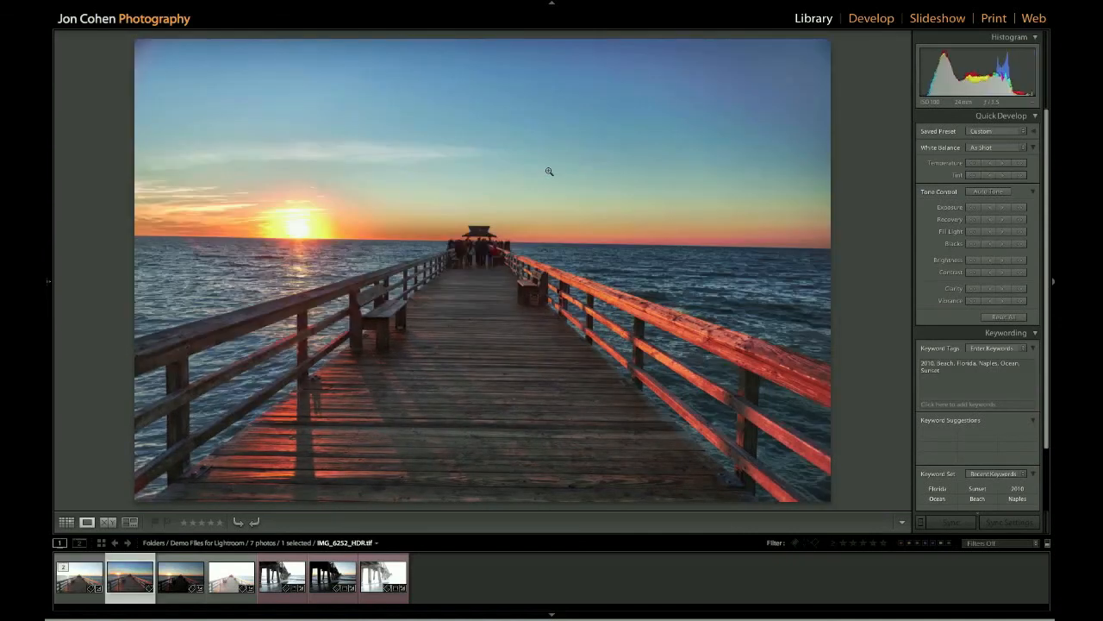